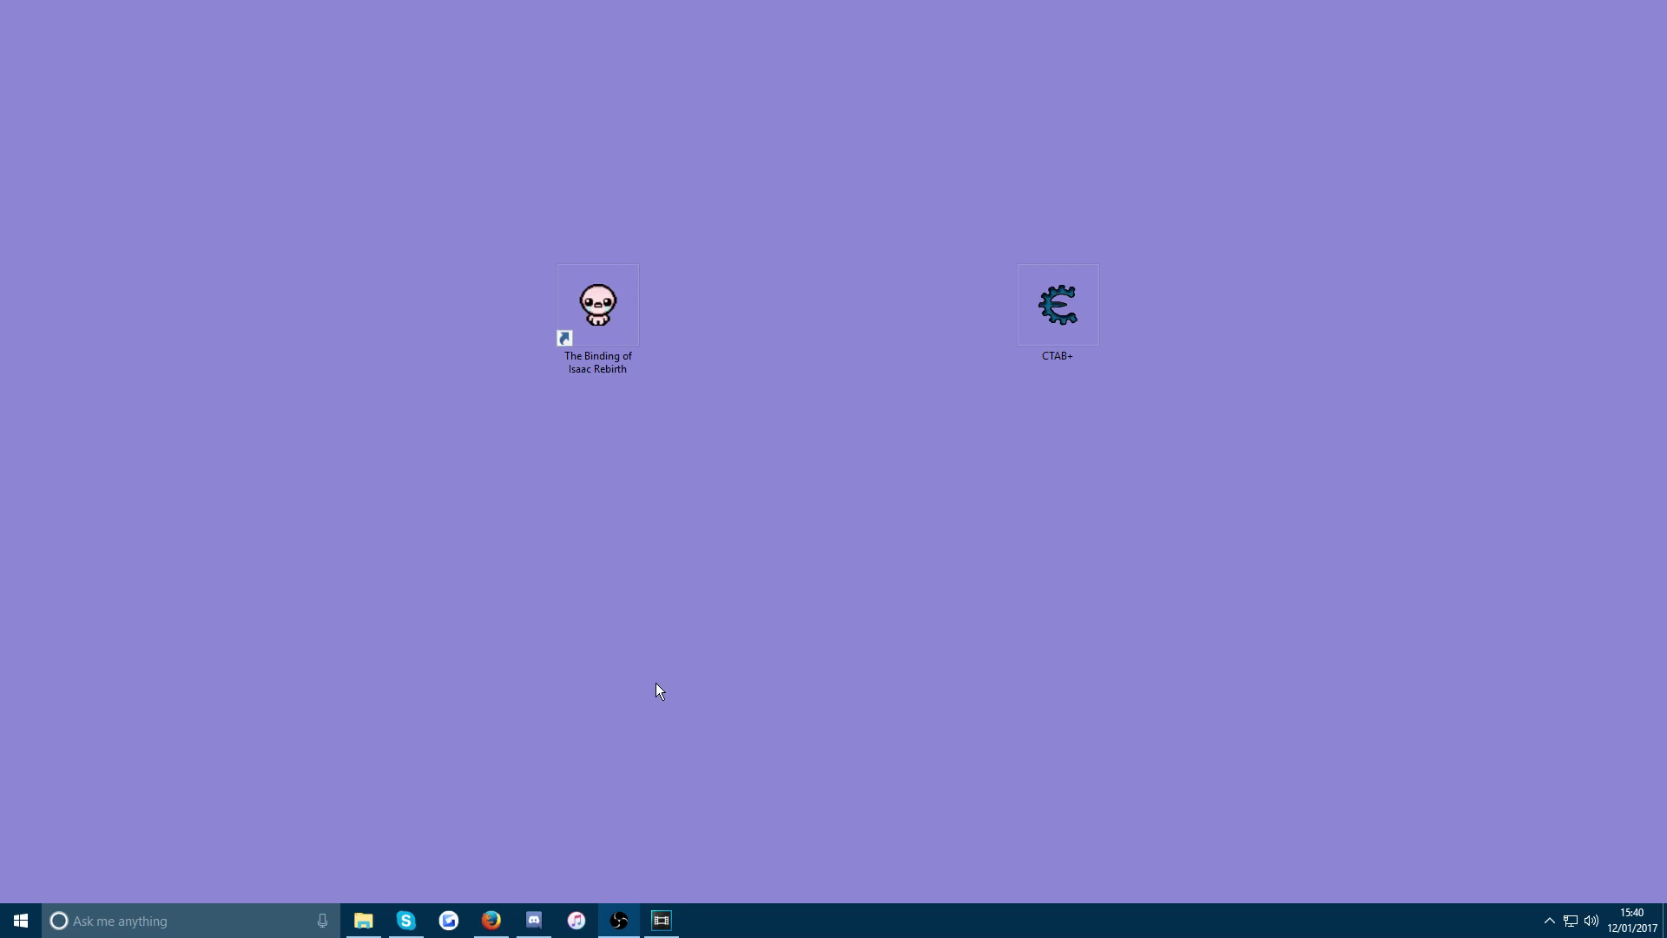
Download Cheat Engine 6.6 from the cheatengine.org downloads page and launch its installer.
{"action": "left_click", "coordinate": [492, 920]}
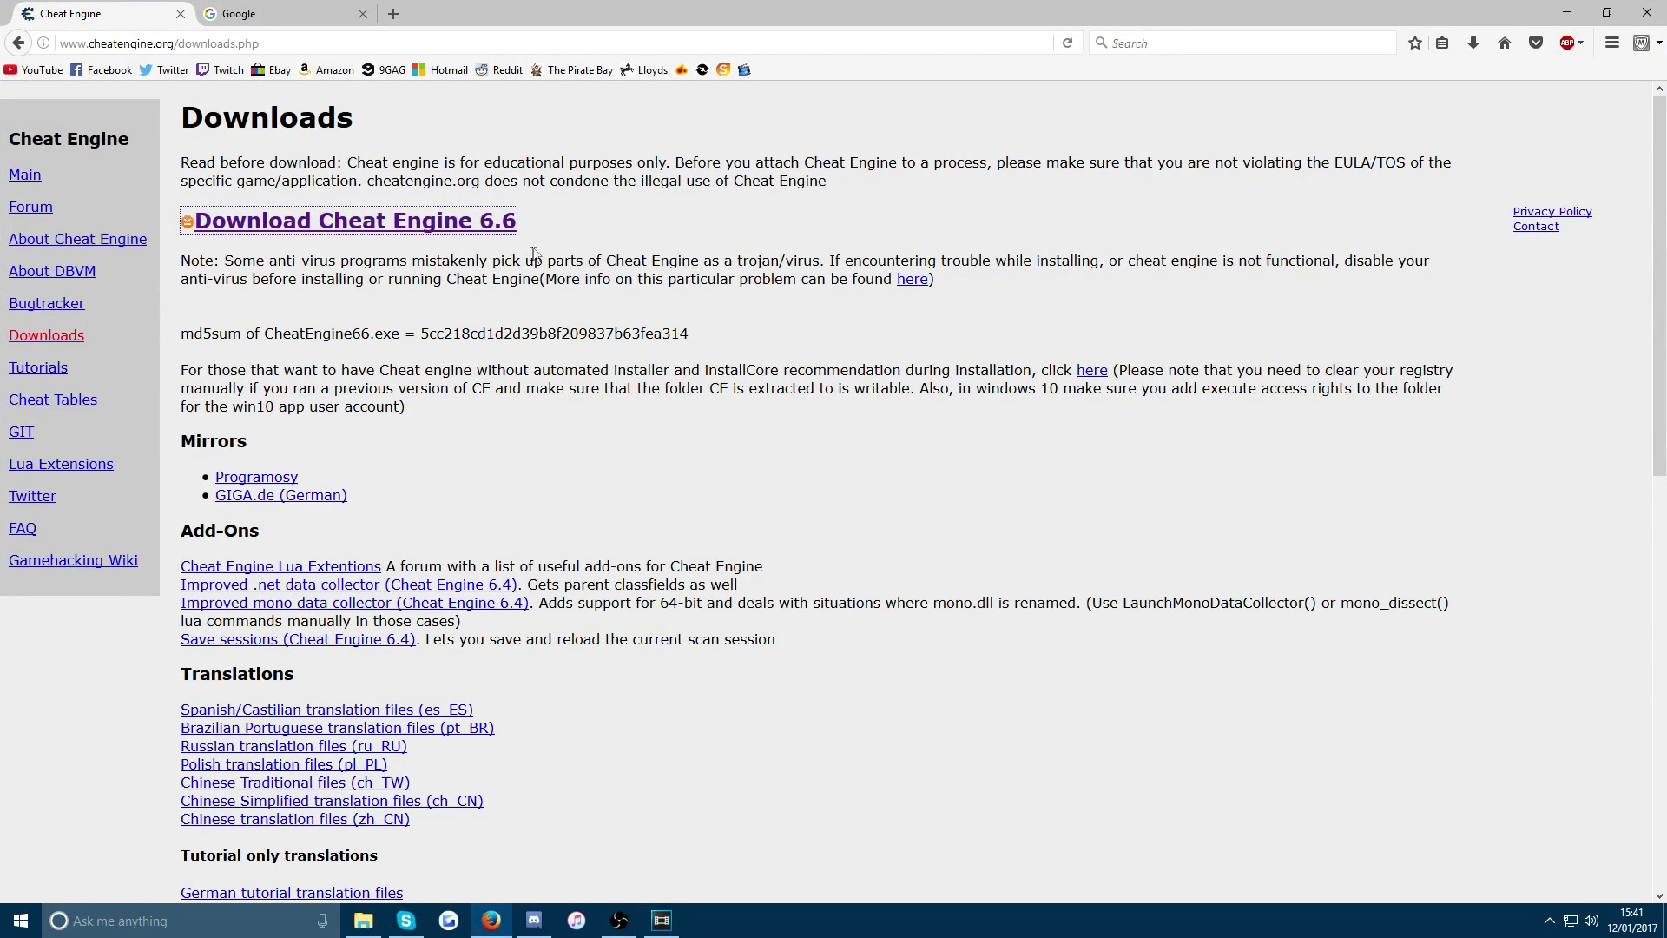
{"action": "left_click", "coordinate": [382, 228]}
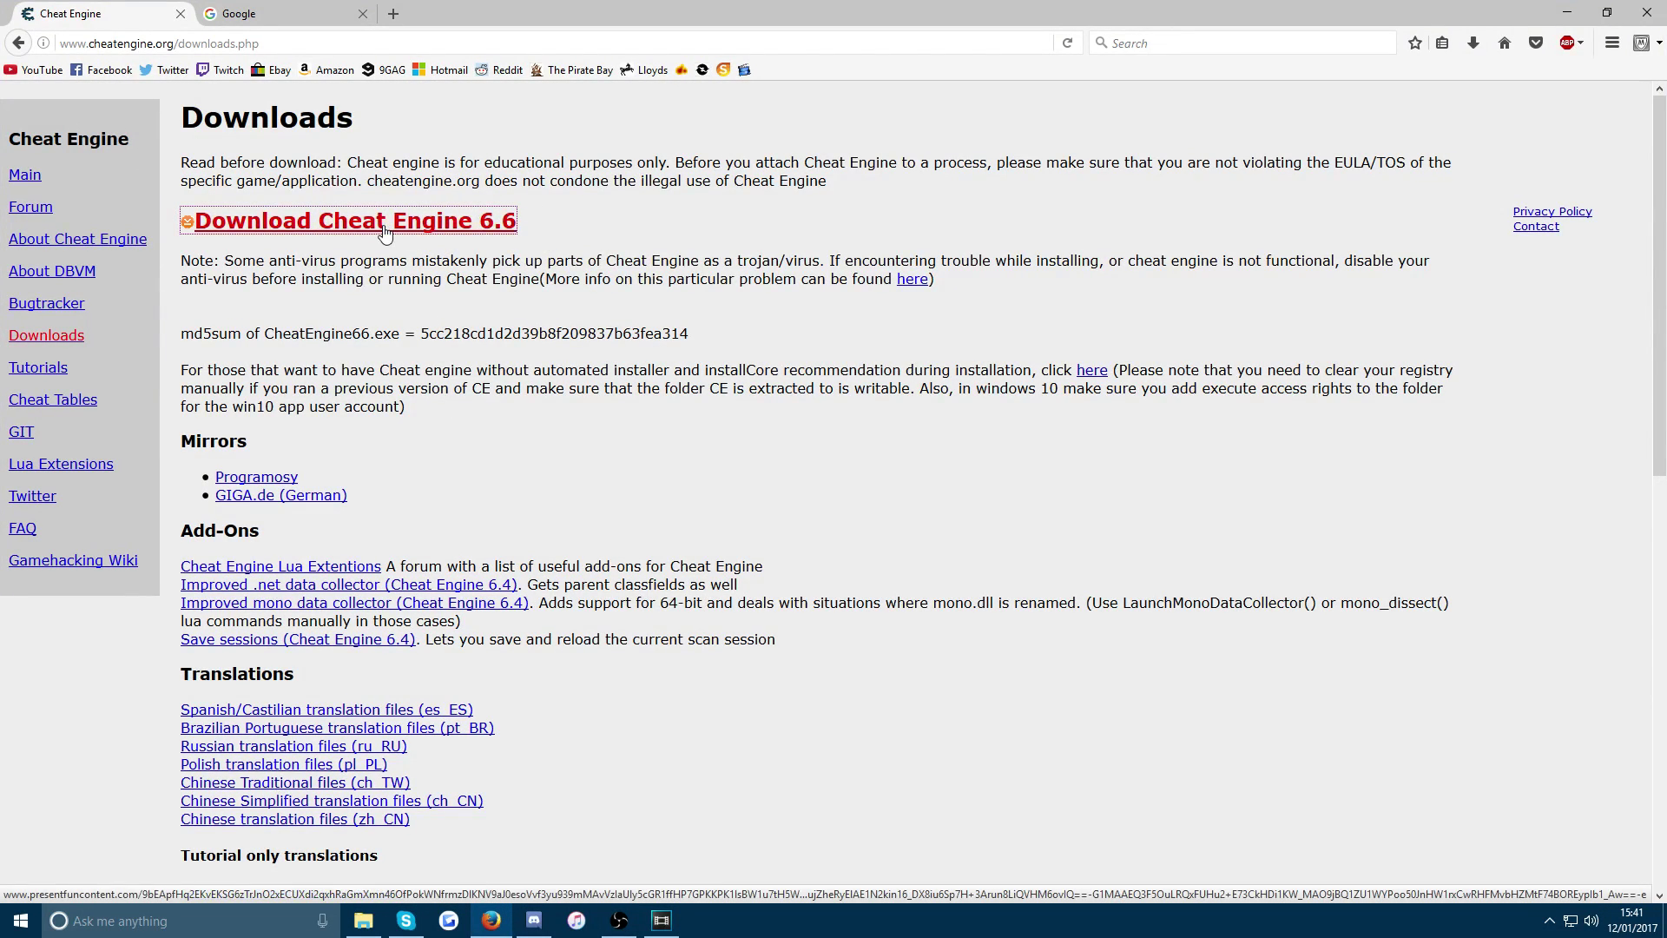
{"action": "left_click", "coordinate": [702, 305]}
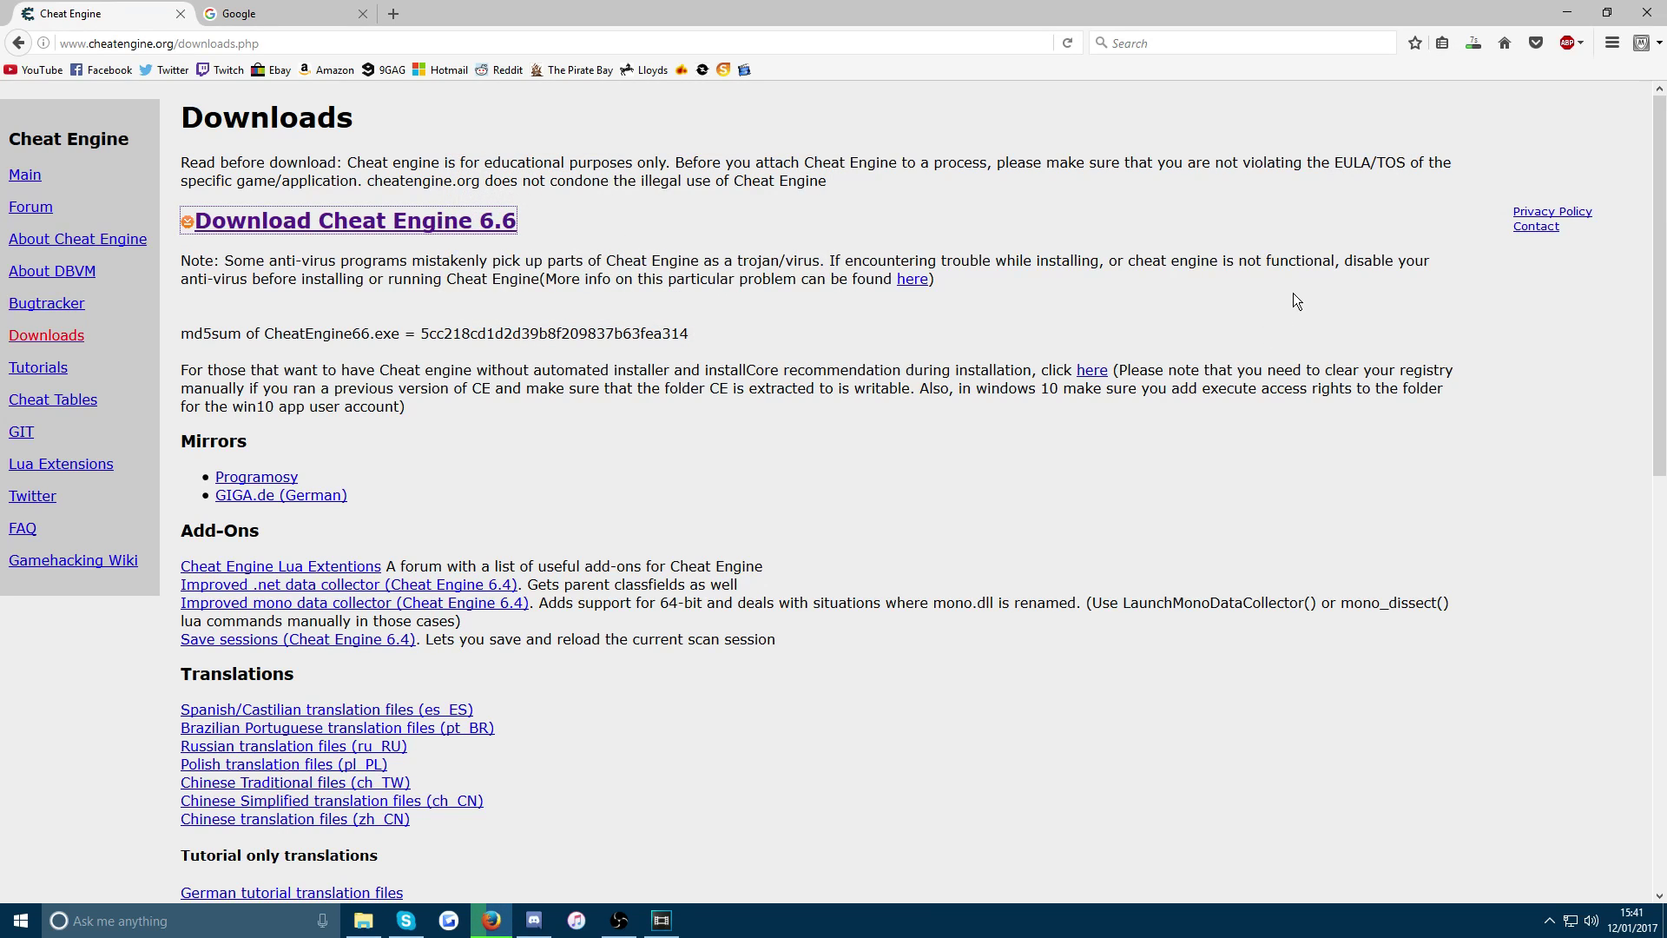
{"action": "left_click_drag", "start_coordinate": [183, 261], "coordinate": [966, 286]}
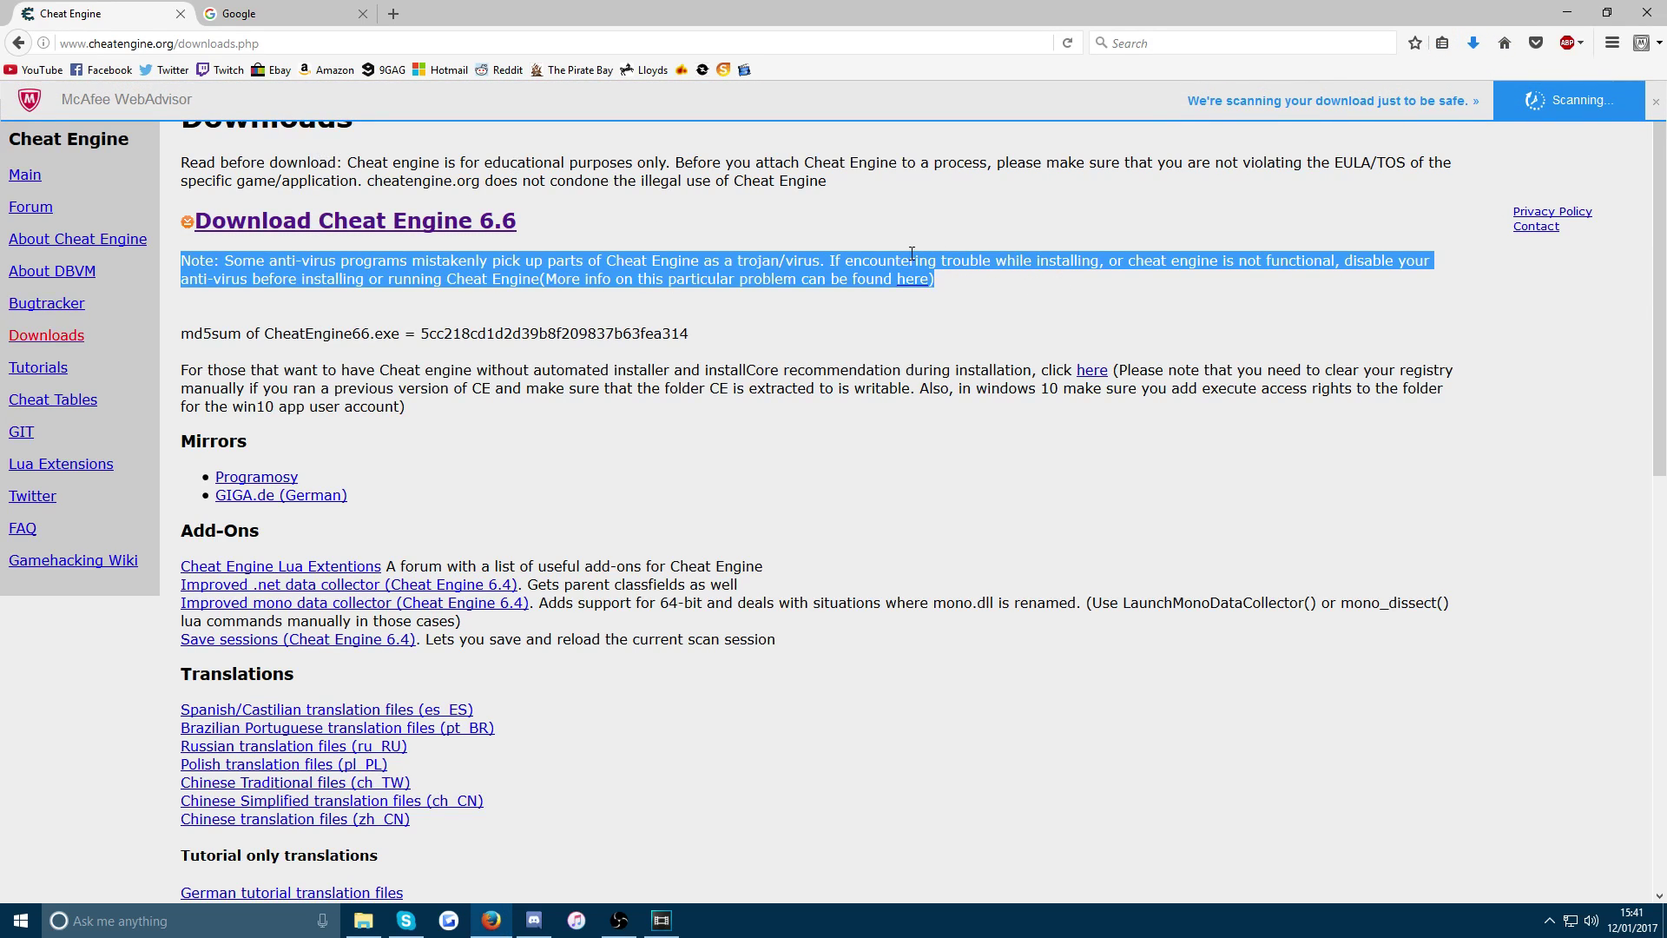
{"action": "left_click", "coordinate": [1463, 40]}
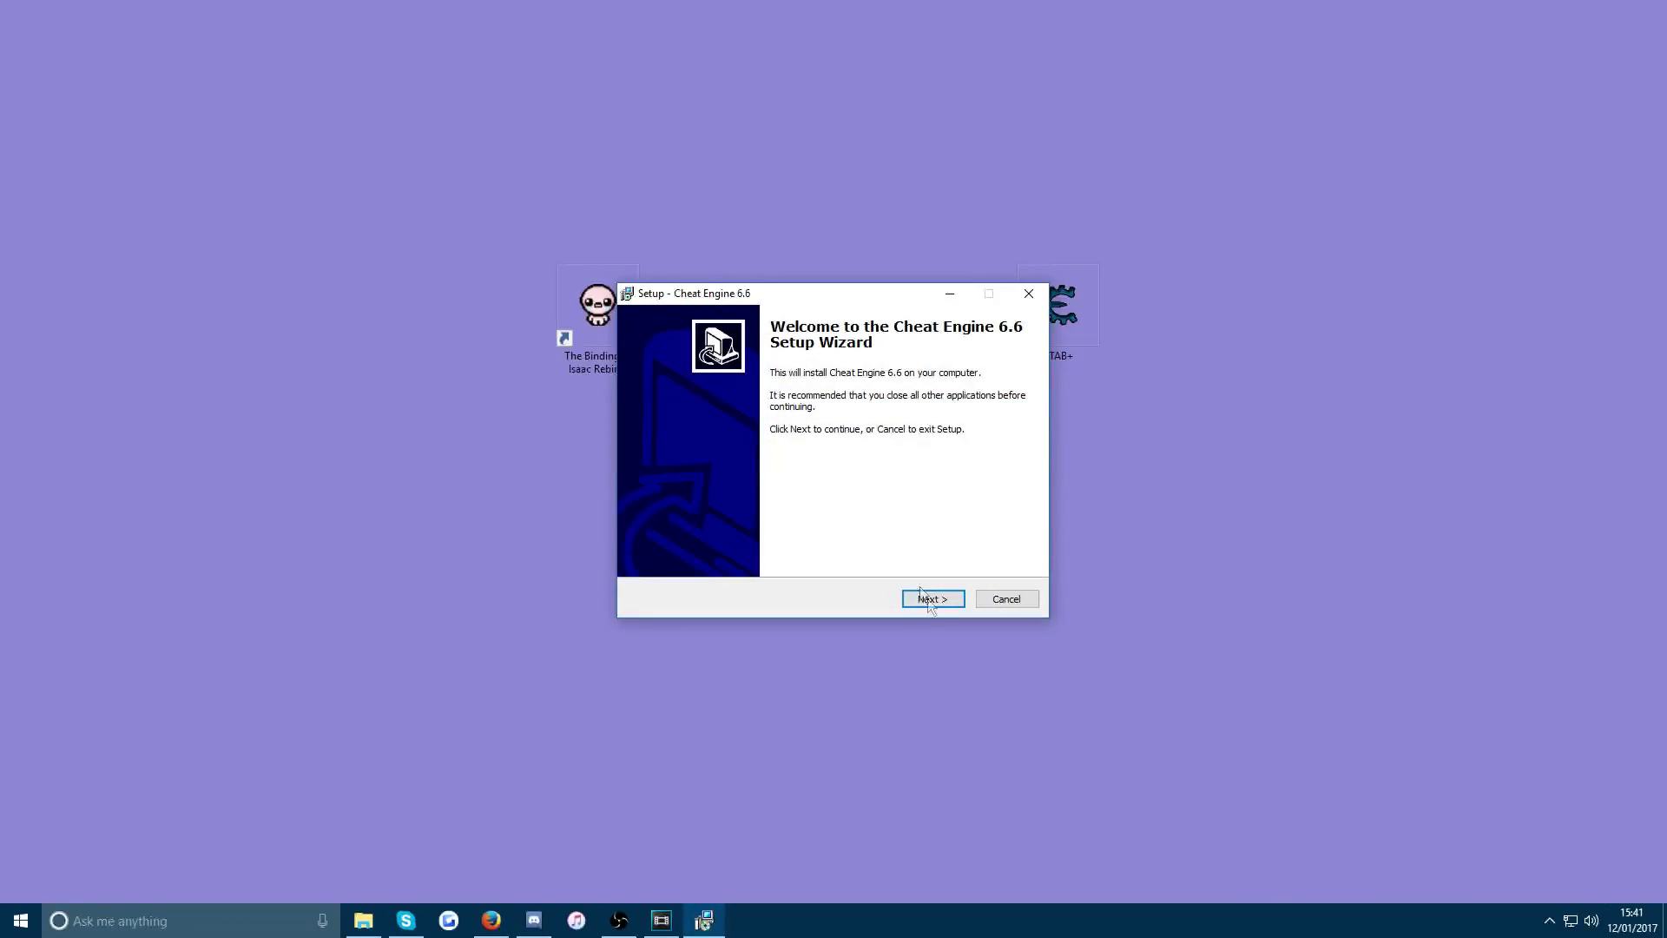
Accept the licence agreement and default setup choices, including the install folder C:\Program Files (x86)\Cheat Engine 6.6.
{"action": "left_click", "coordinate": [930, 601]}
{"action": "left_click", "coordinate": [697, 547]}
{"action": "left_click", "coordinate": [930, 601]}
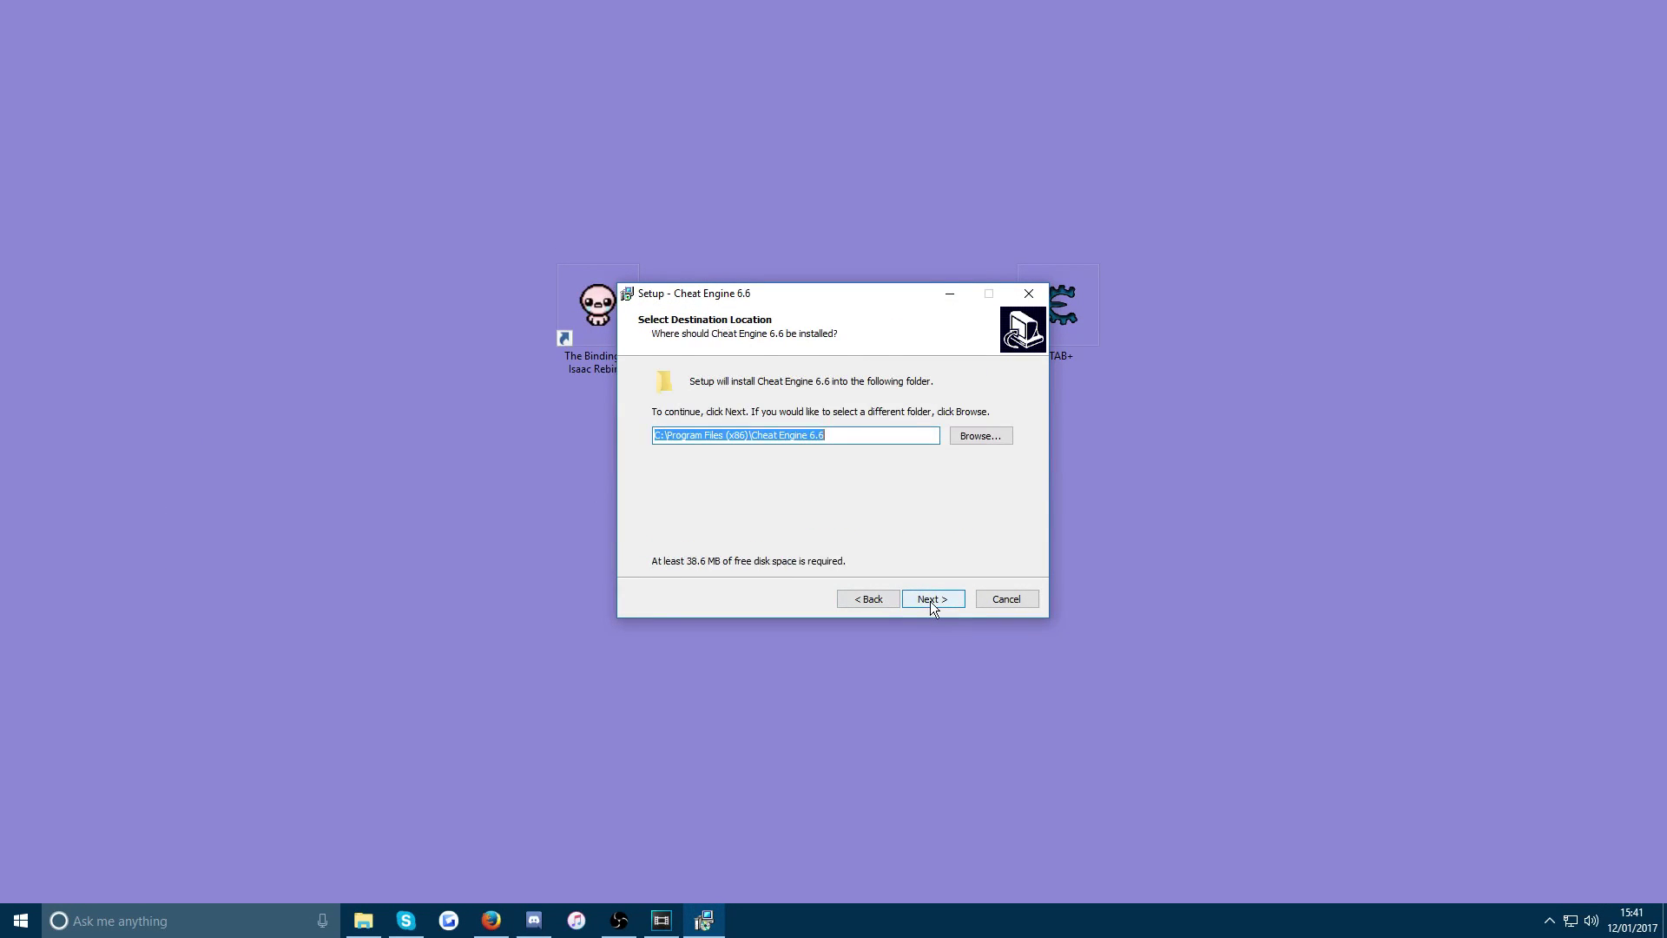
{"action": "left_click", "coordinate": [929, 601]}
{"action": "left_click", "coordinate": [922, 599]}
{"action": "left_click", "coordinate": [921, 599]}
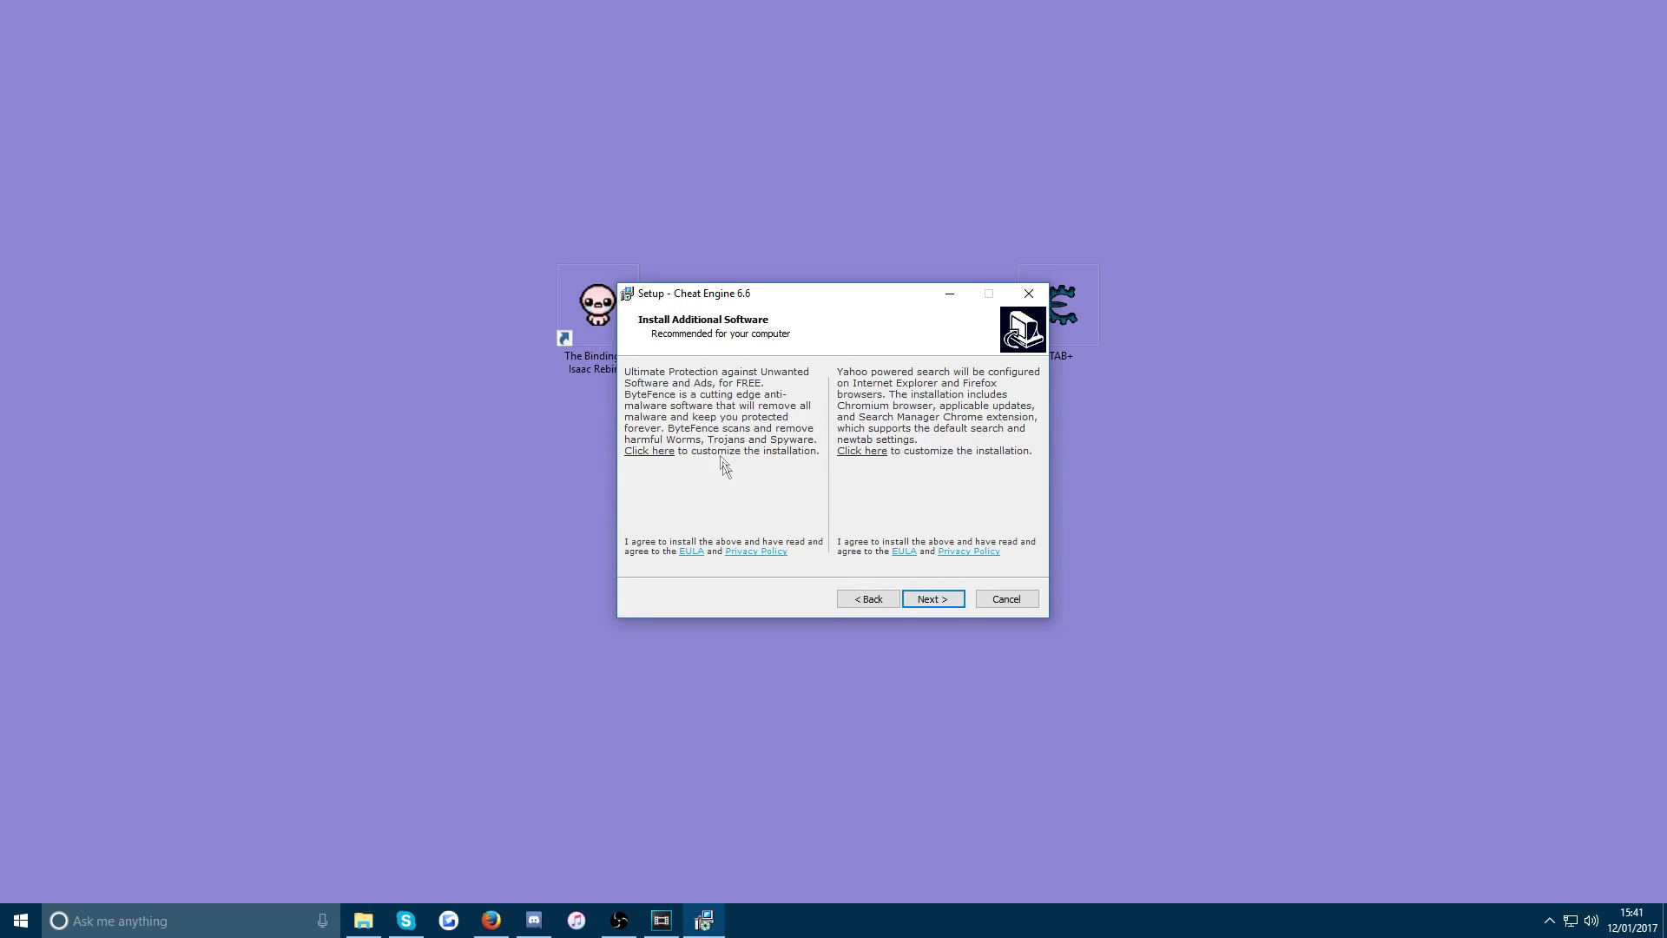
Customize the additional software offers to opt out of ByteFence and the Chromium browser, and continue the installation.
{"action": "left_click", "coordinate": [659, 452]}
{"action": "left_click", "coordinate": [630, 451]}
{"action": "left_click", "coordinate": [856, 452]}
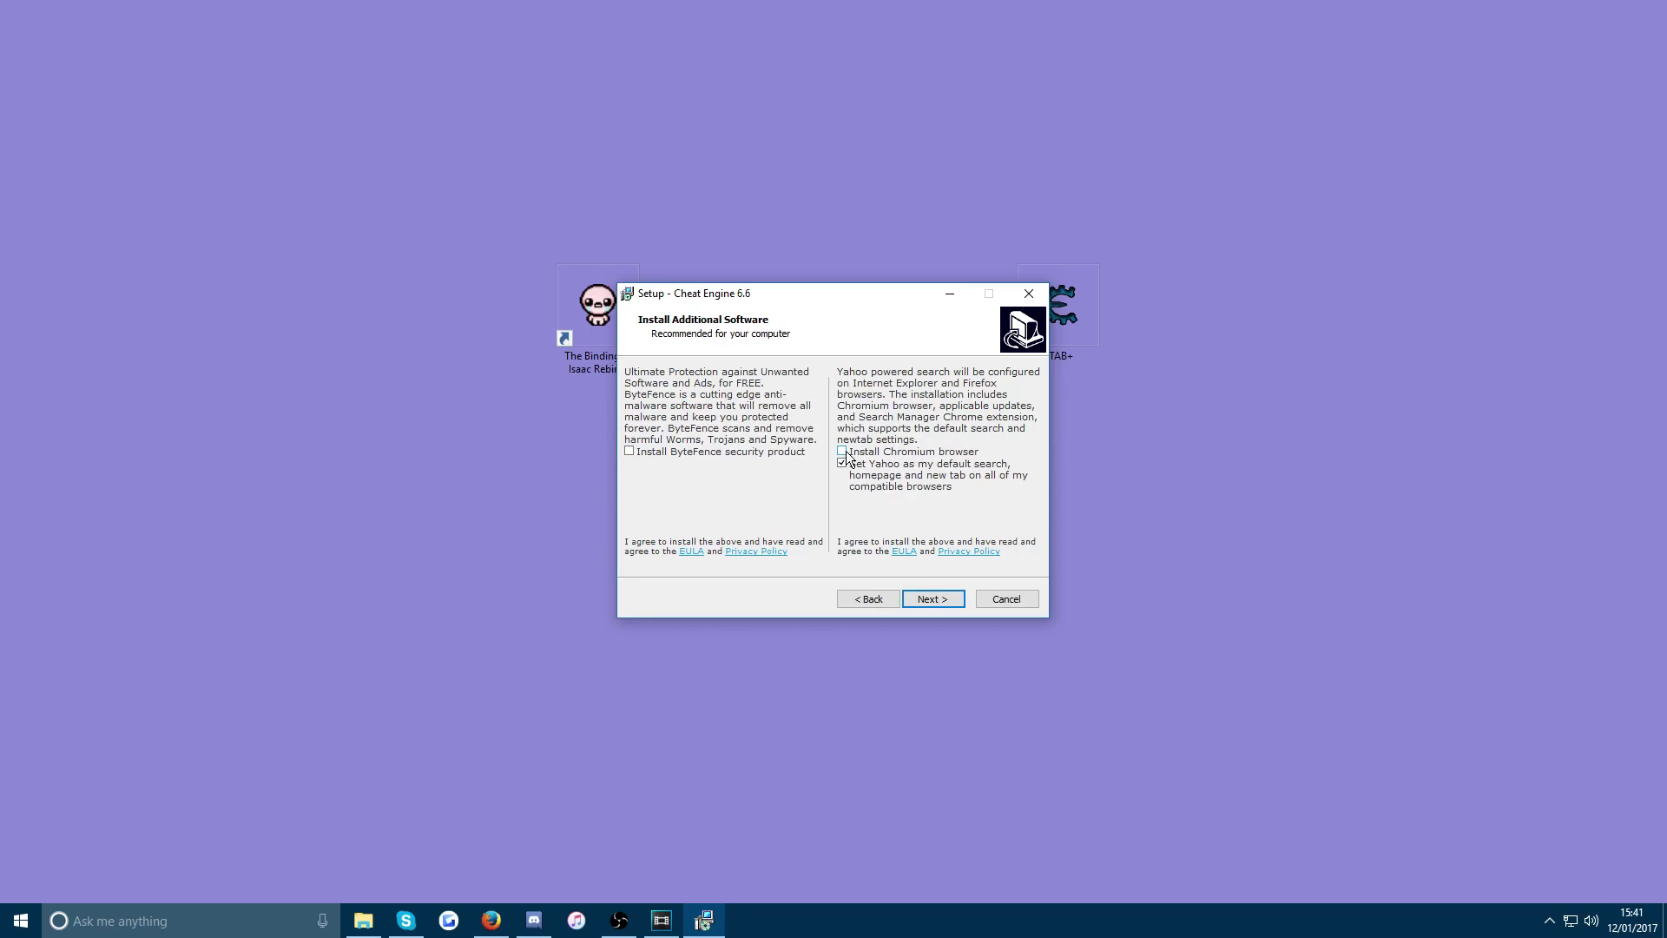
{"action": "left_click", "coordinate": [945, 596]}
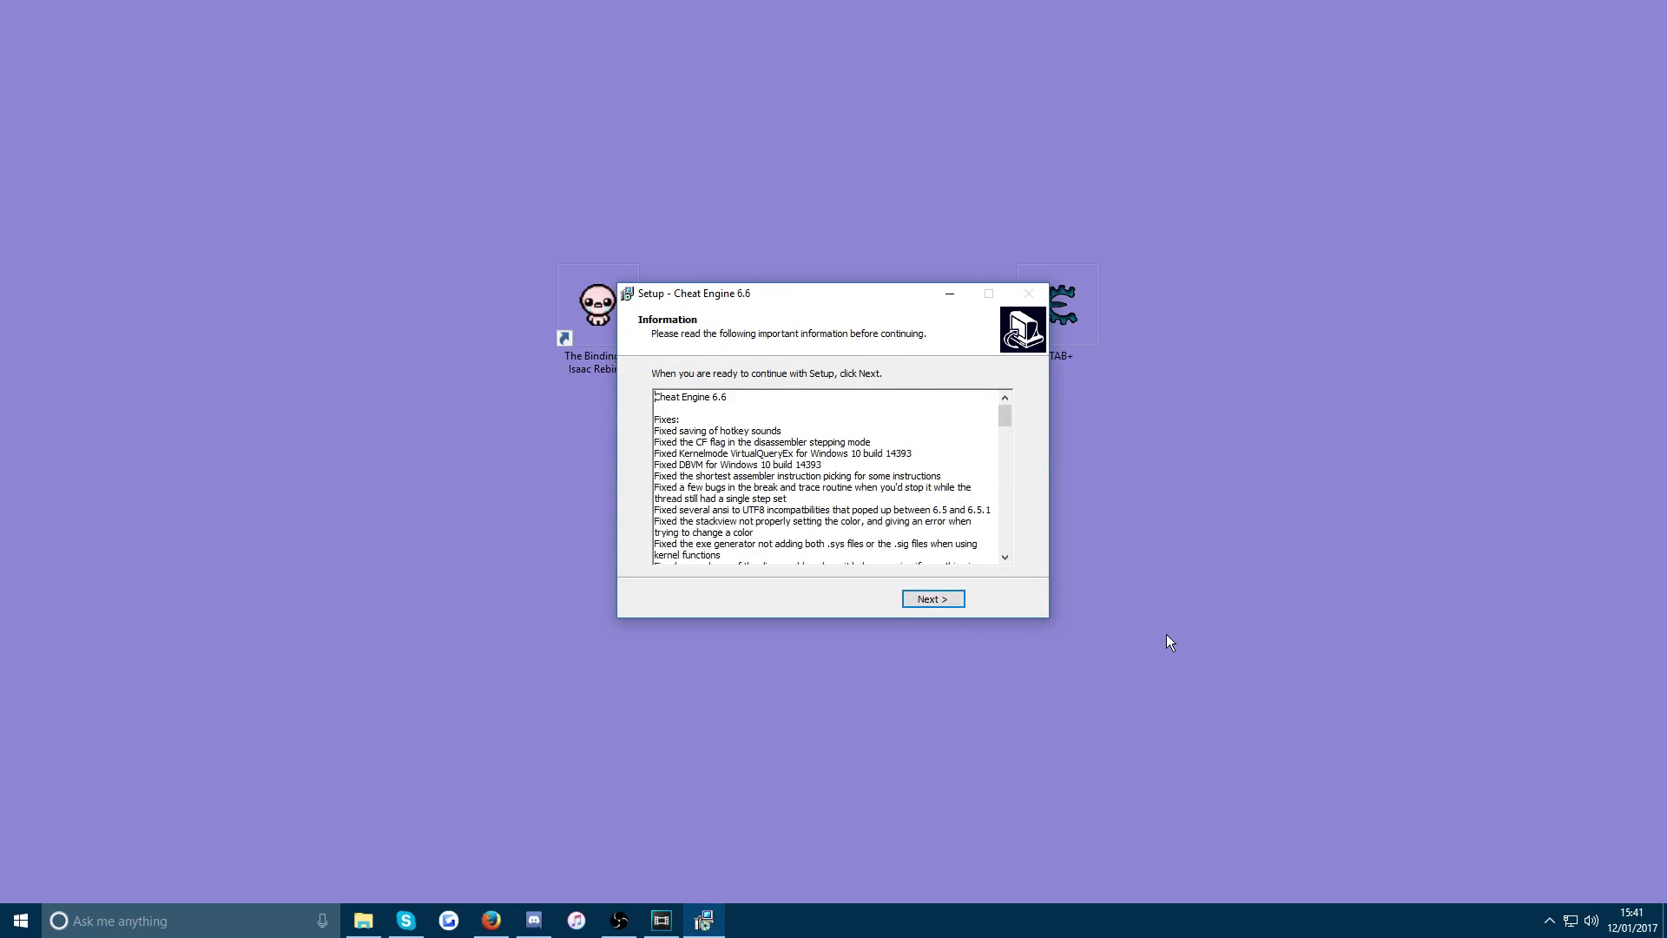
Finish the Cheat Engine setup with Reset settings enabled, and move the new Cheat Engine shortcut to the desktop's upper-right area.
{"action": "left_click", "coordinate": [945, 598]}
{"action": "left_click", "coordinate": [825, 444]}
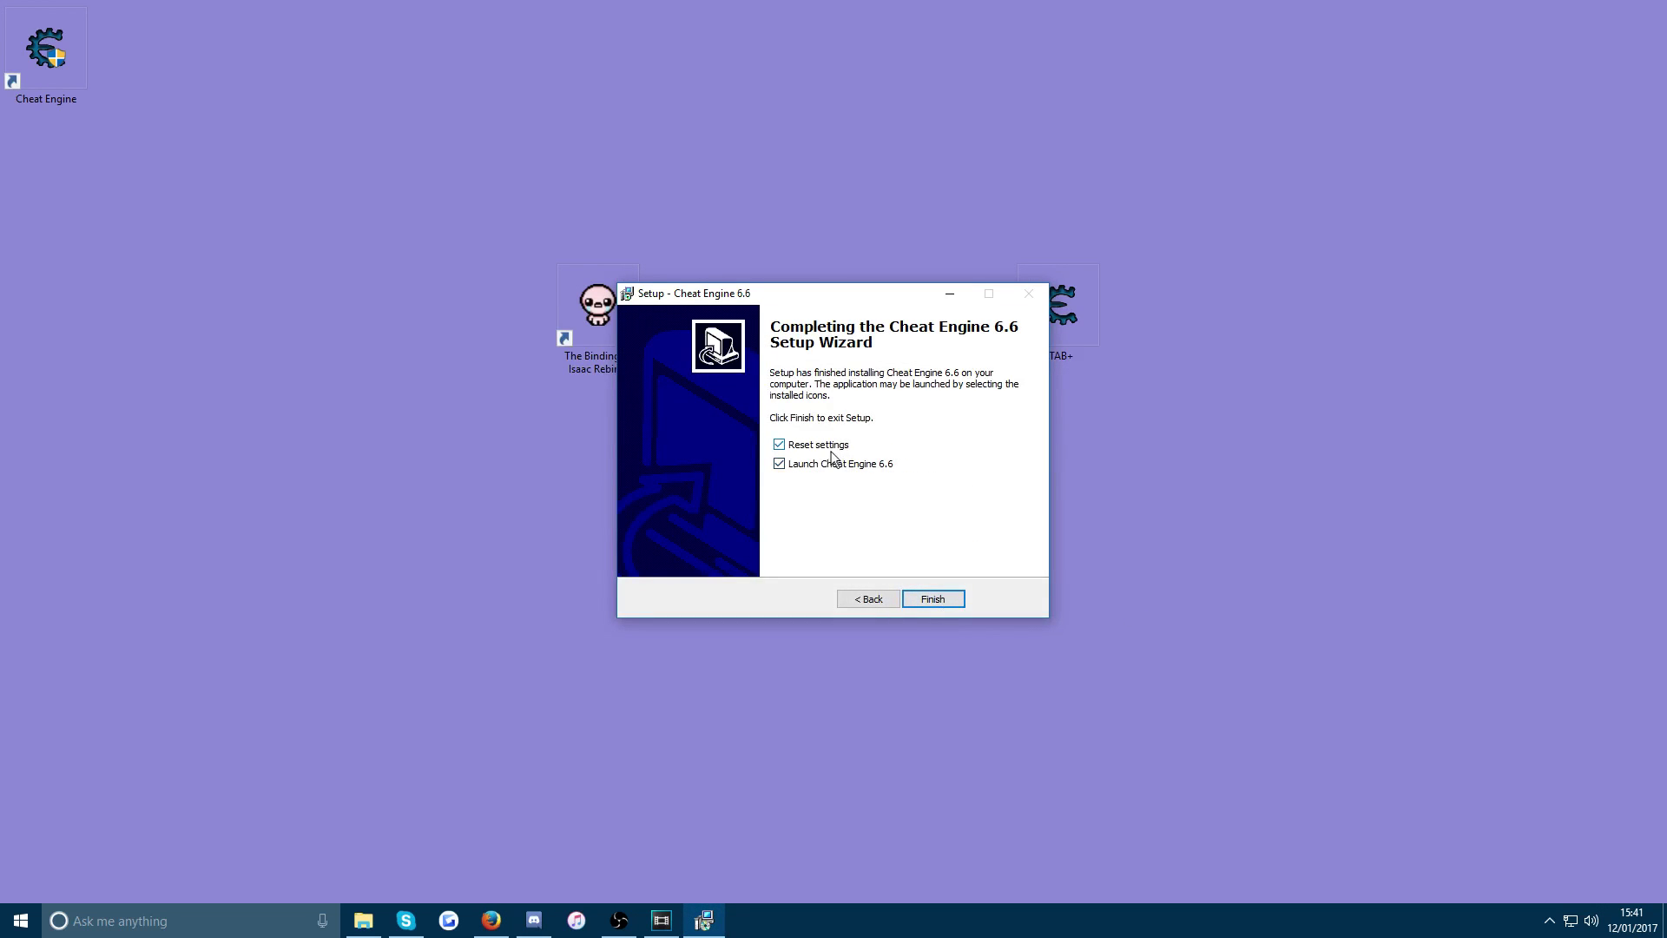
{"action": "left_click", "coordinate": [931, 599]}
{"action": "left_click_drag", "start_coordinate": [36, 28], "coordinate": [1415, 31]}
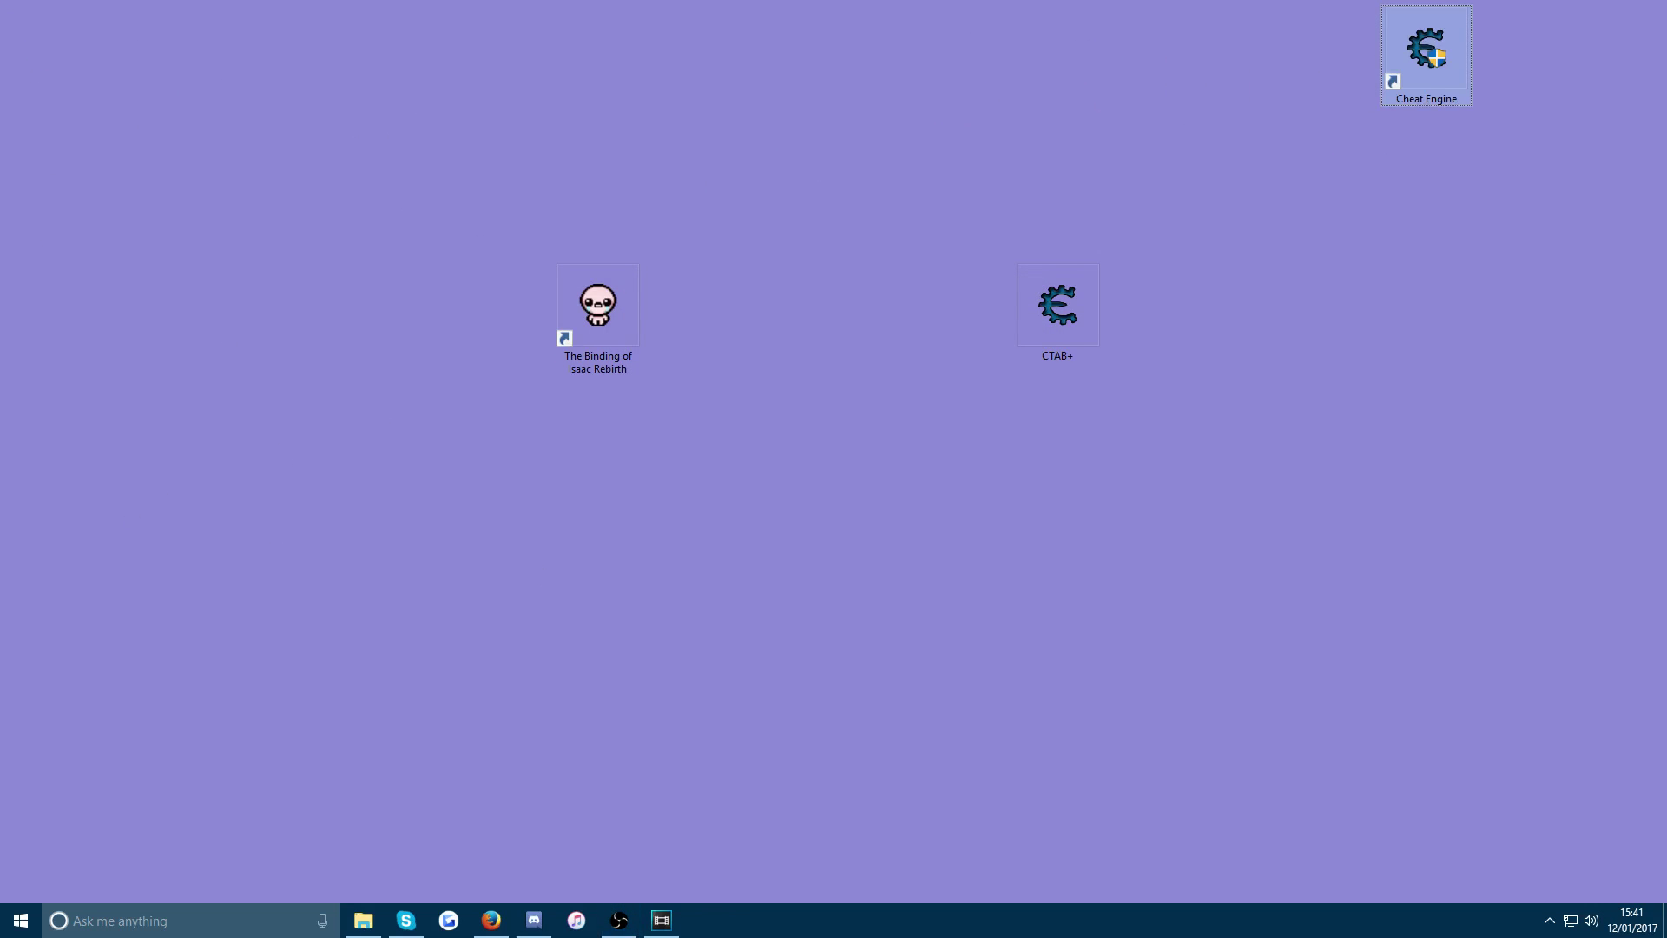
Download the CTAB+.CT cheat table from forum.cheatengine.org/download.php?id=120562 in Firefox and return to the desktop.
{"action": "left_click", "coordinate": [502, 907]}
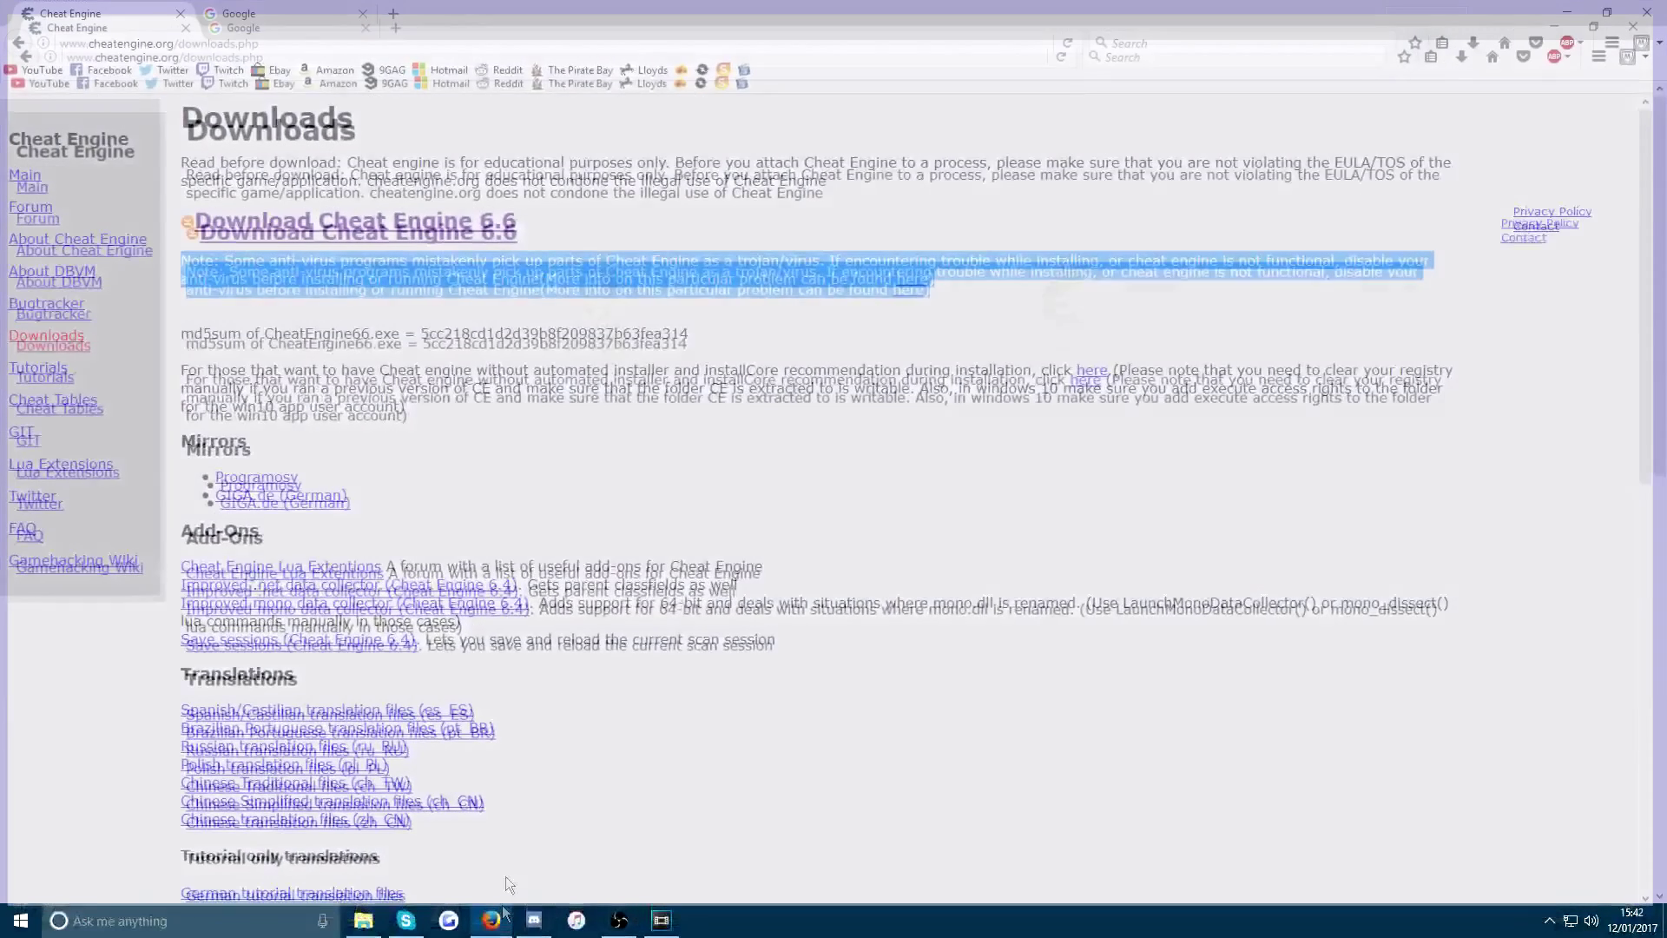
{"action": "left_click", "coordinate": [364, 121]}
{"action": "left_click", "coordinate": [427, 48]}
{"action": "key", "text": "Return"}
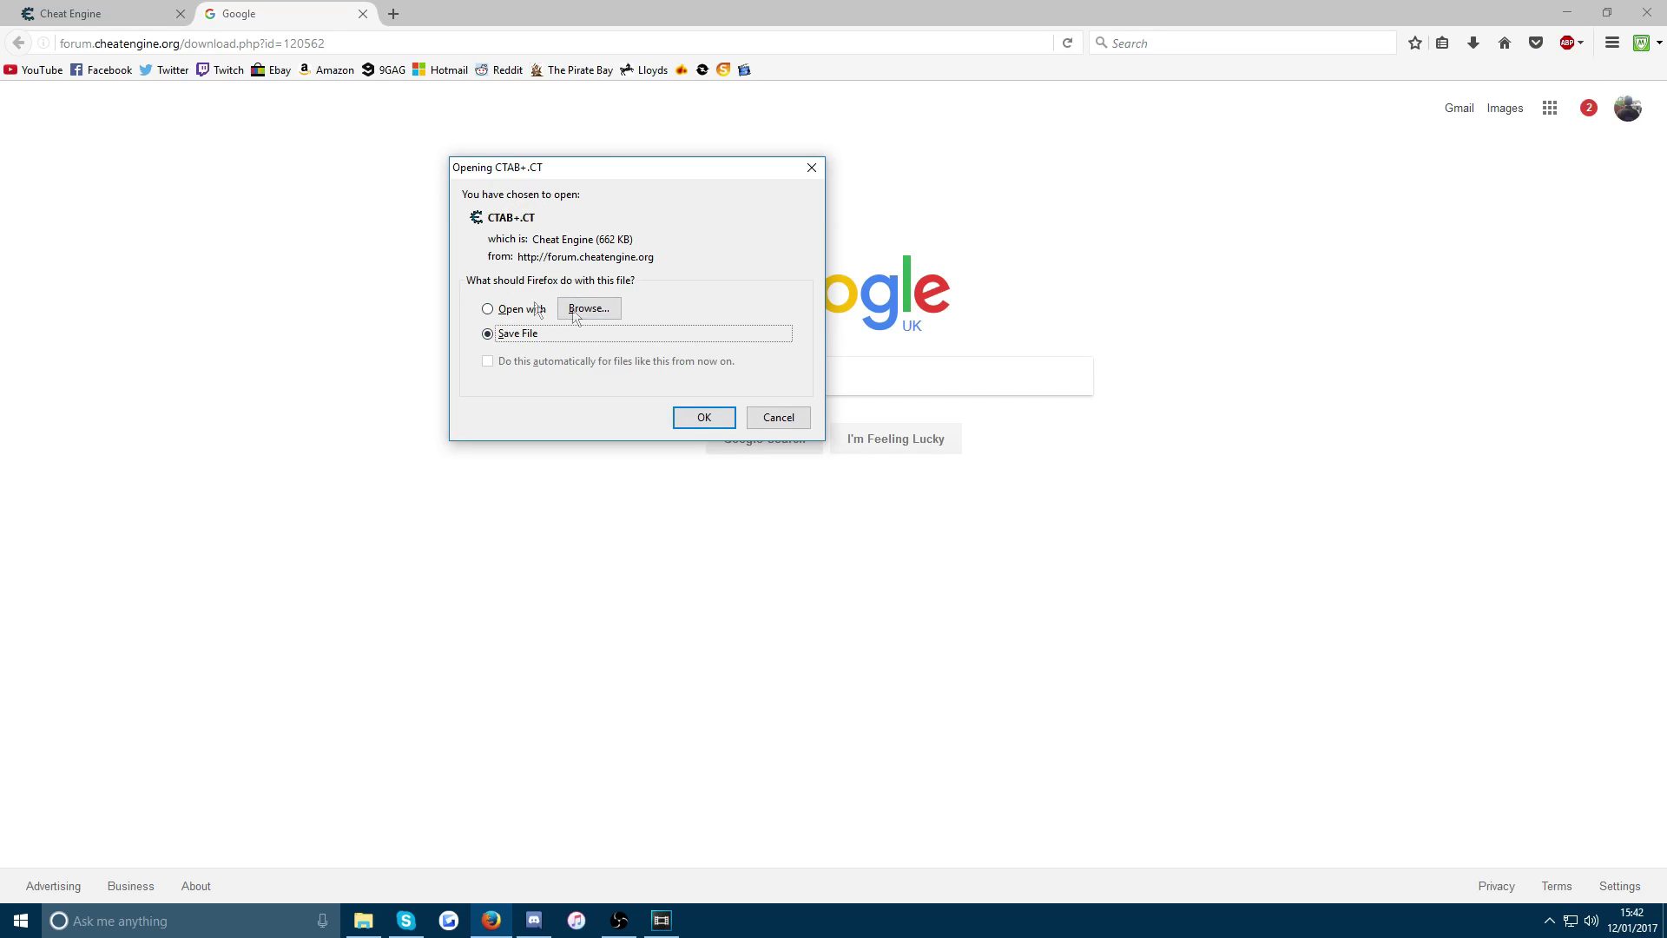
{"action": "left_click", "coordinate": [704, 418]}
{"action": "left_click", "coordinate": [1567, 12]}
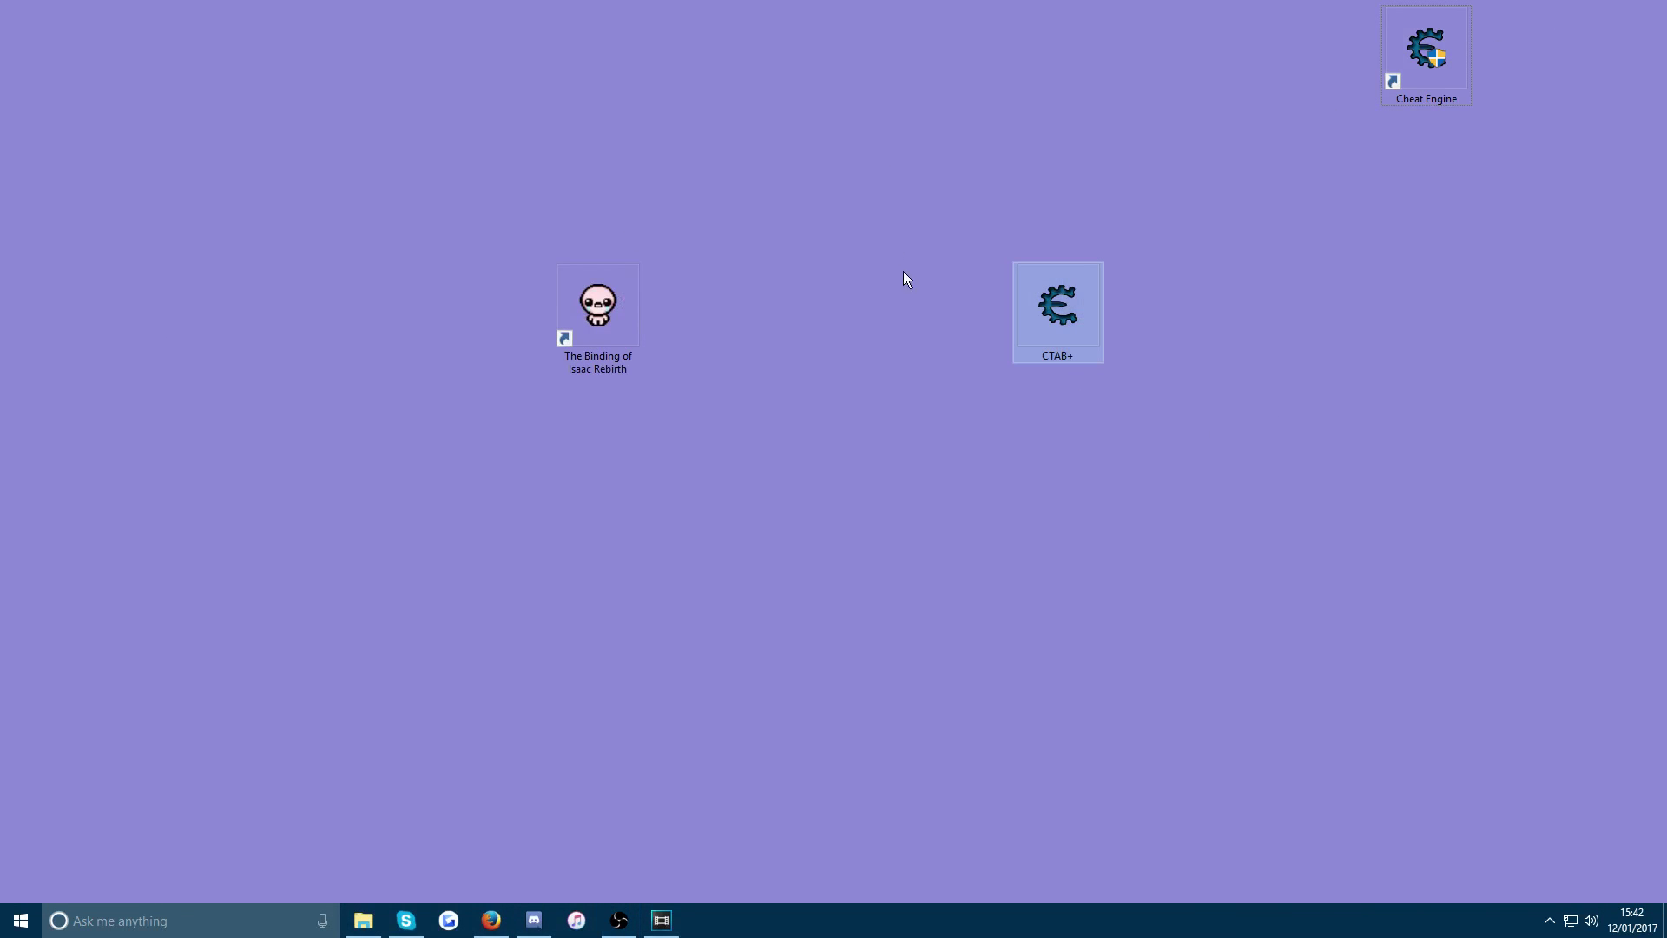
Open the CTAB+ cheat table and launch The Binding of Isaac Rebirth in a resized window beside Cheat Engine.
{"action": "double_click", "coordinate": [1064, 304]}
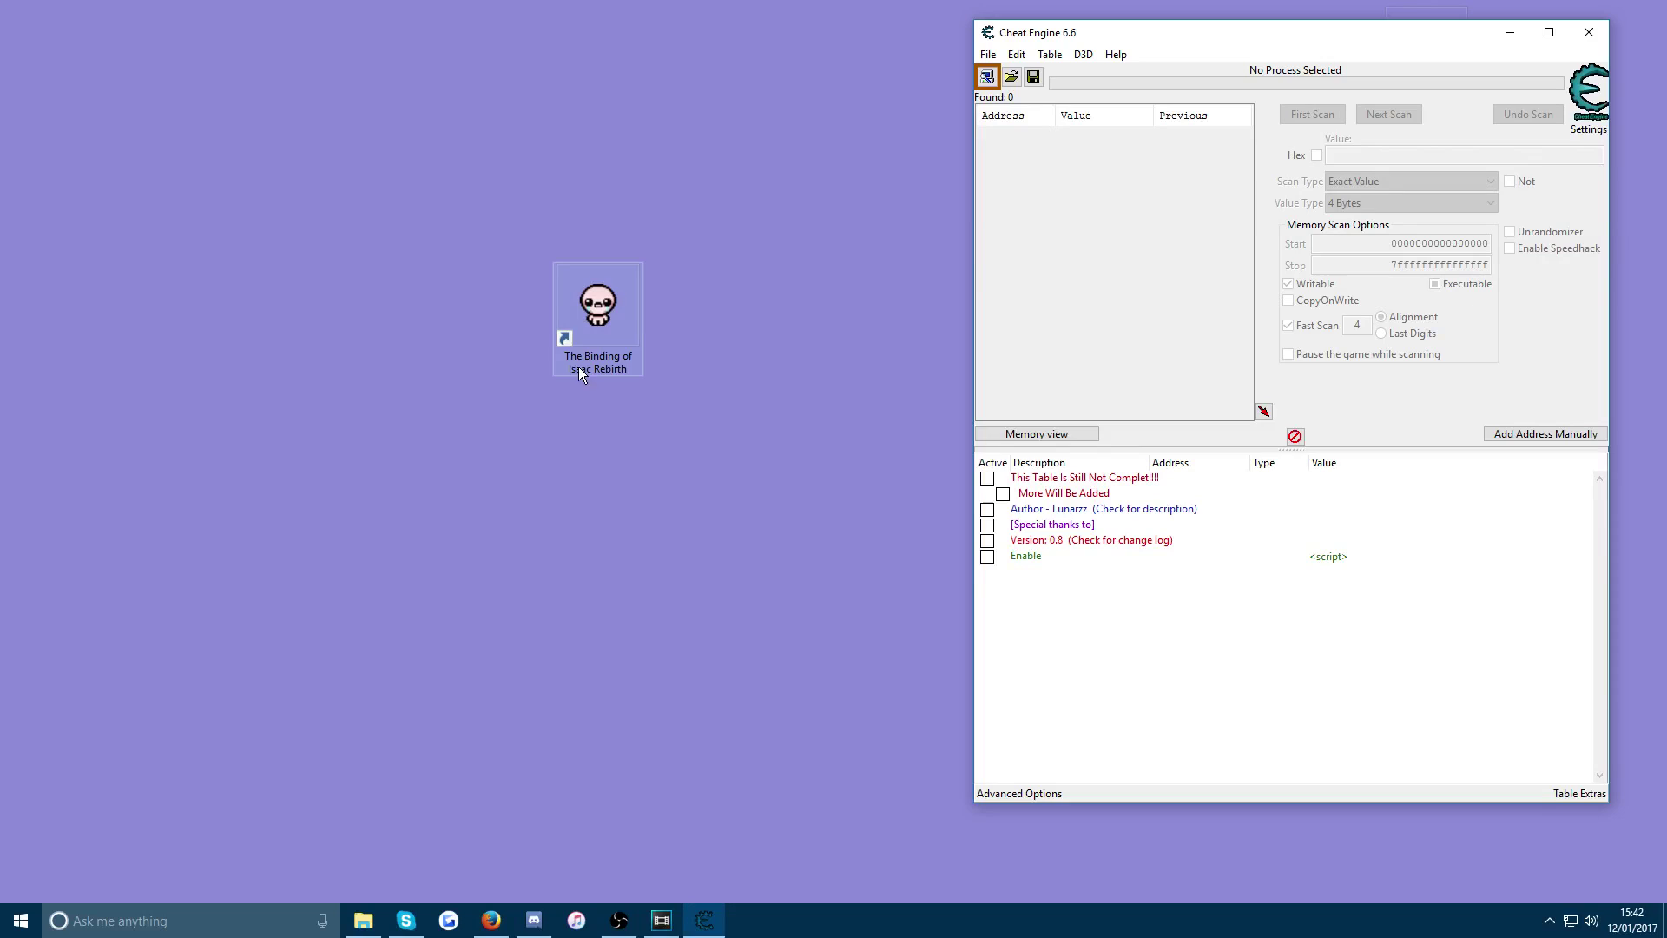
{"action": "double_click", "coordinate": [591, 304]}
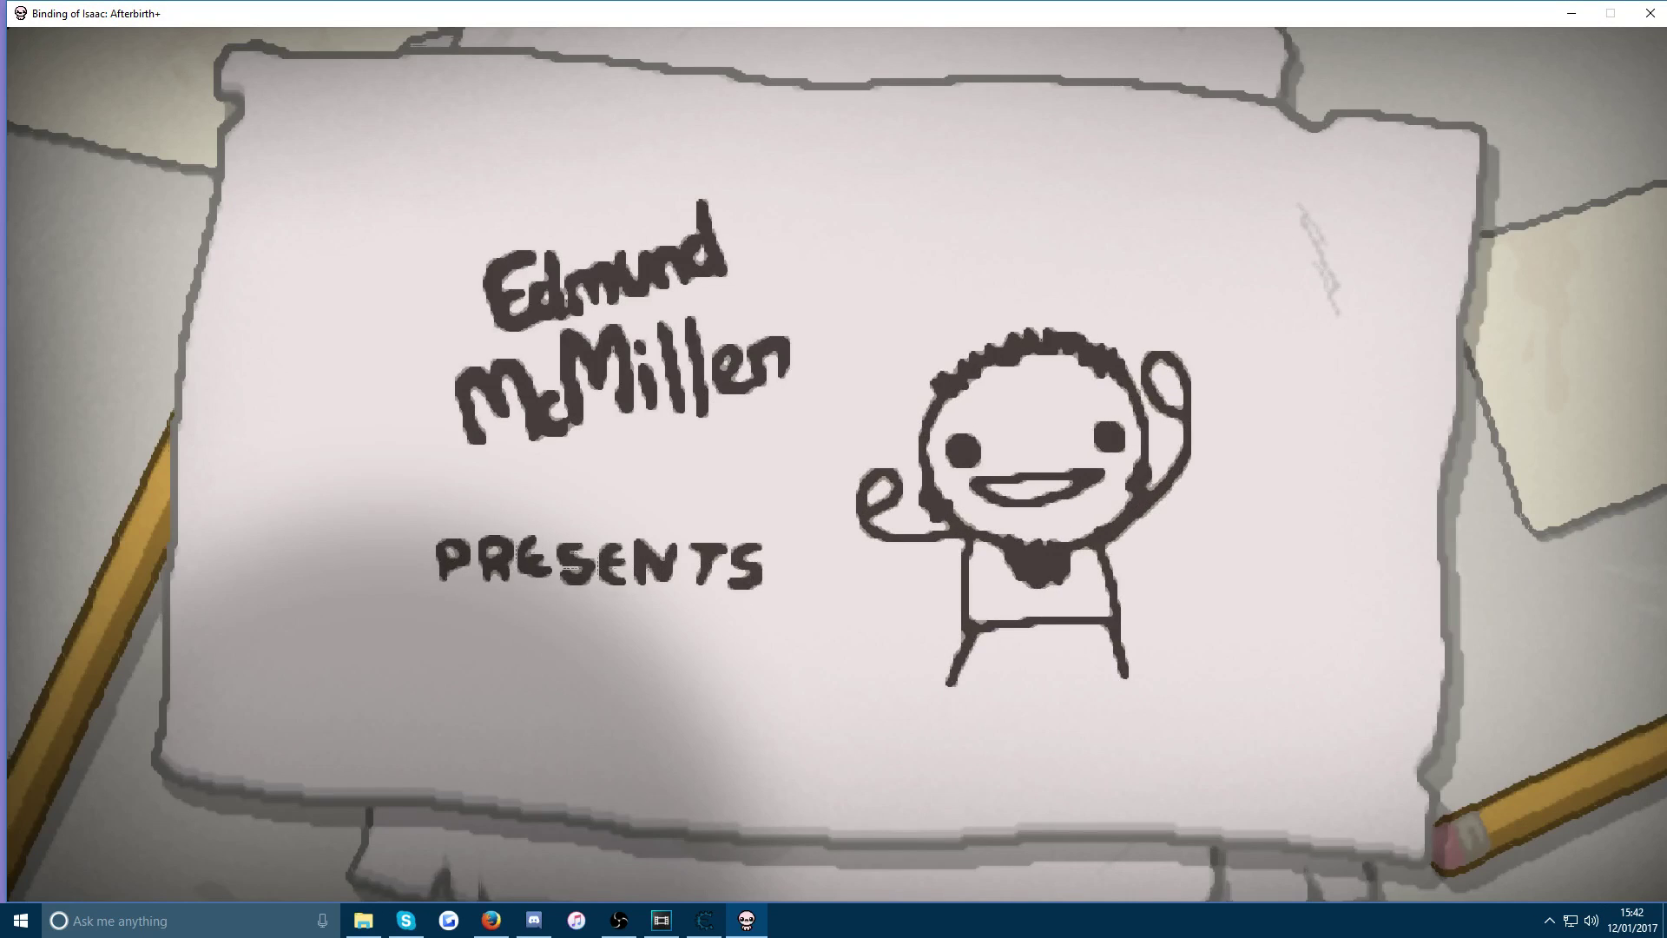
{"action": "key", "text": "f"}
{"action": "left_click_drag", "start_coordinate": [986, 687], "coordinate": [175, 141]}
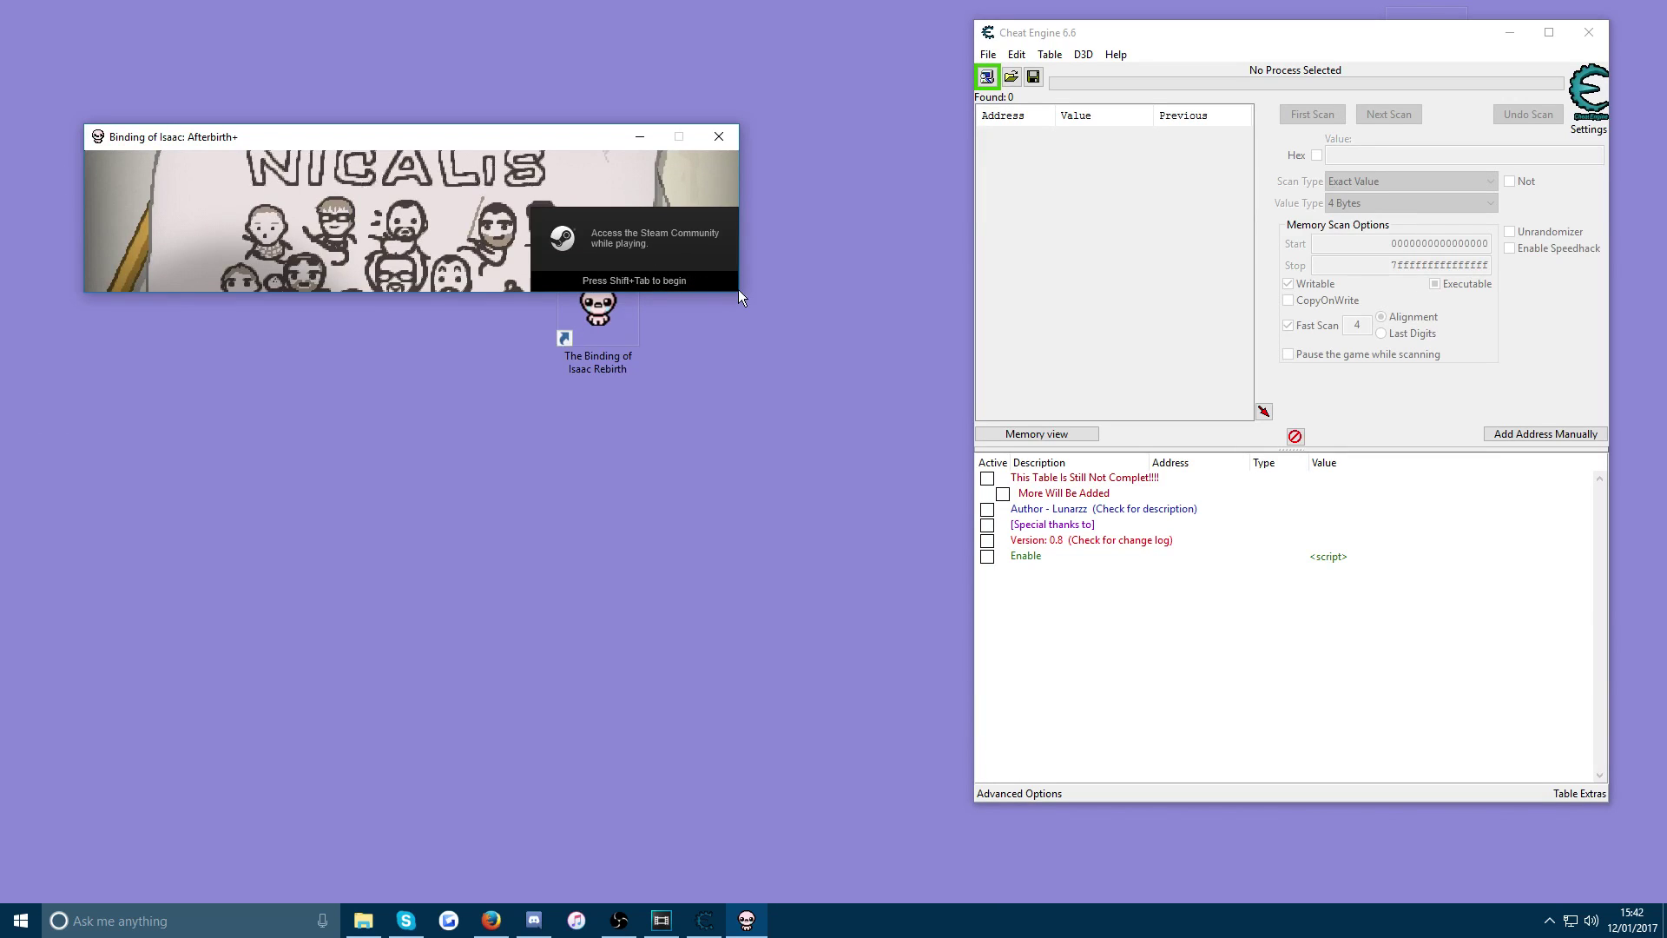
{"action": "left_click_drag", "start_coordinate": [737, 290], "coordinate": [940, 371]}
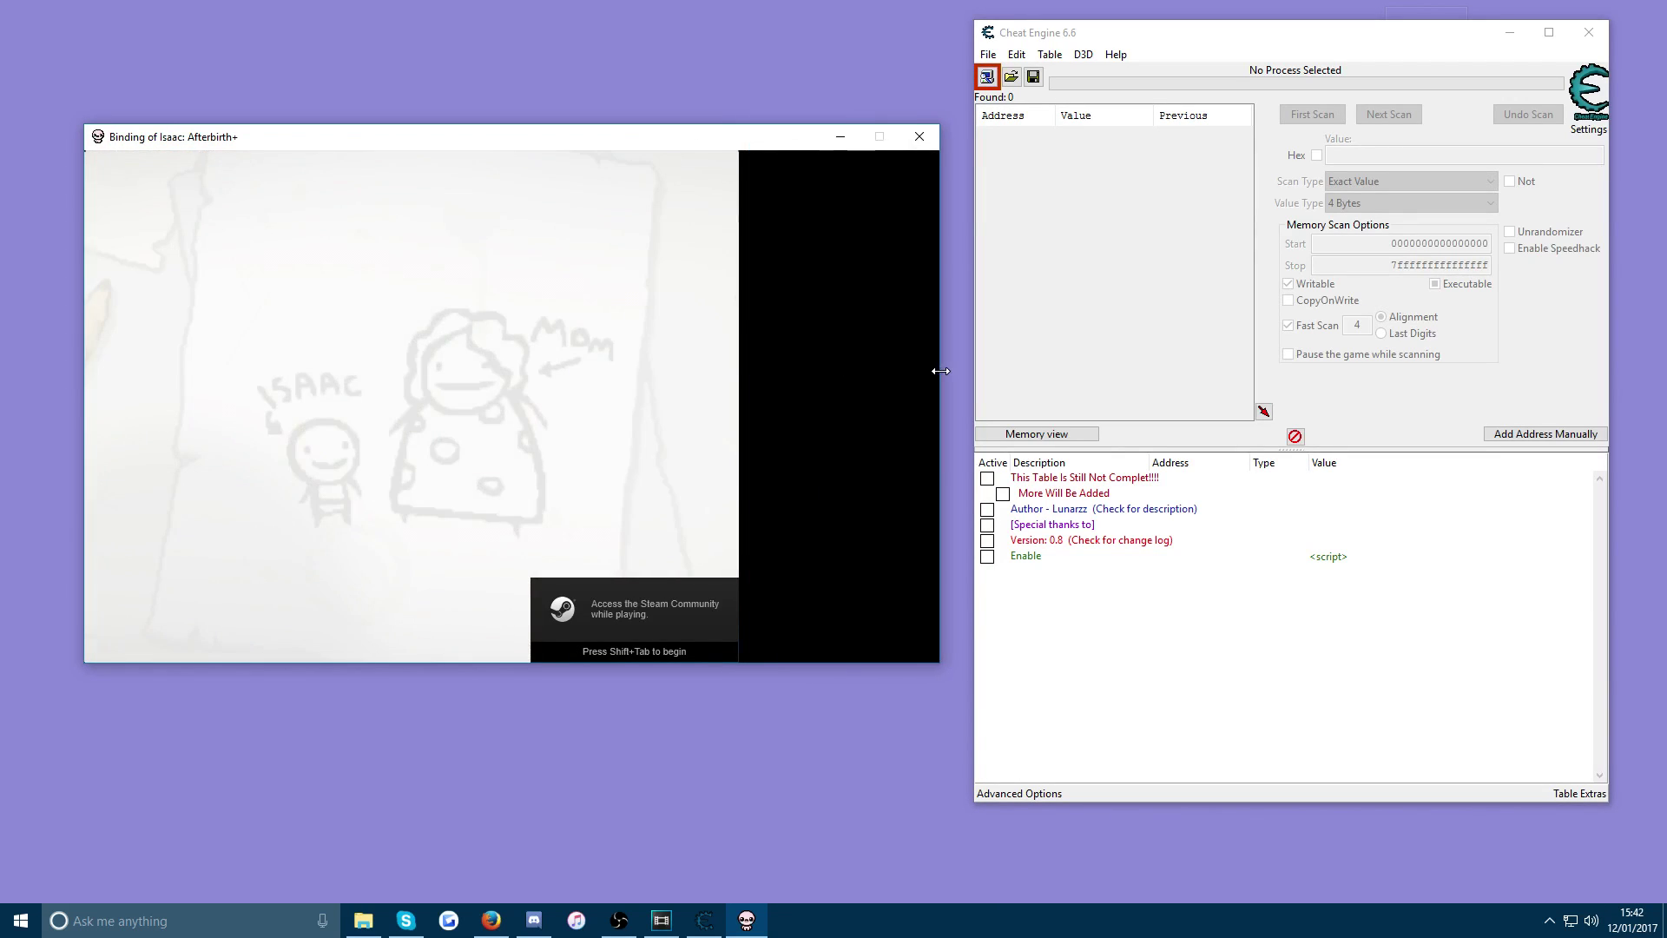
Start a Greed mode run as Isaac and walk into the adjoining room with the item pedestal.
{"action": "key", "text": "space"}
{"action": "key", "text": "space"}
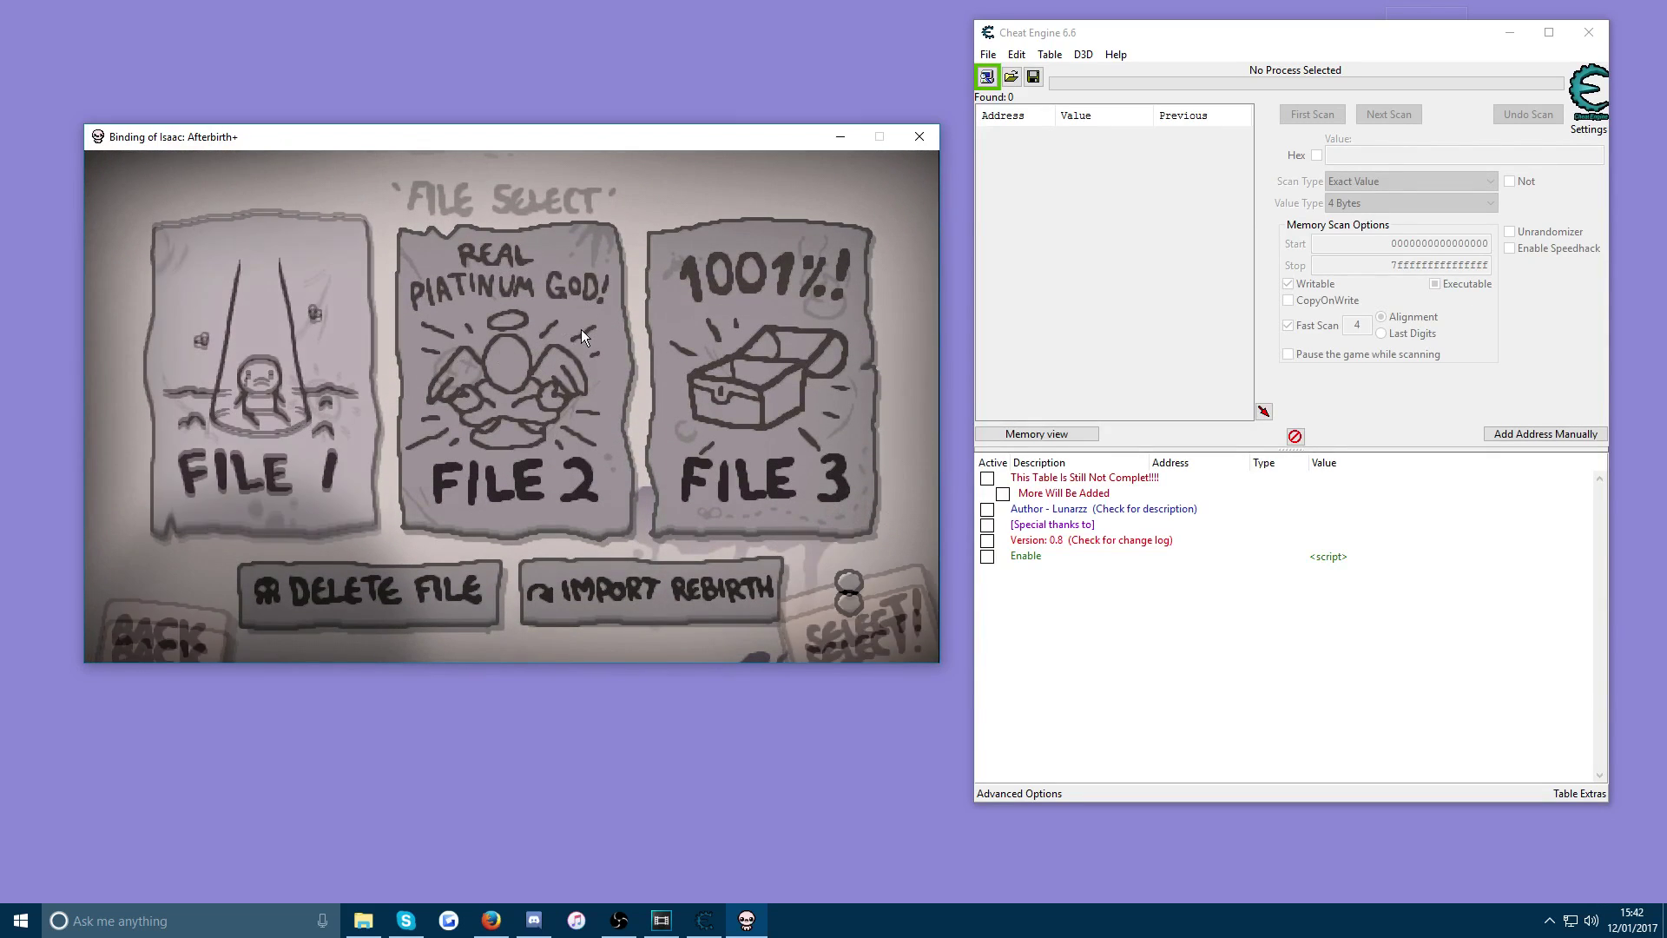
{"action": "key", "text": "Right"}
{"action": "key", "text": "space"}
{"action": "key", "text": "space"}
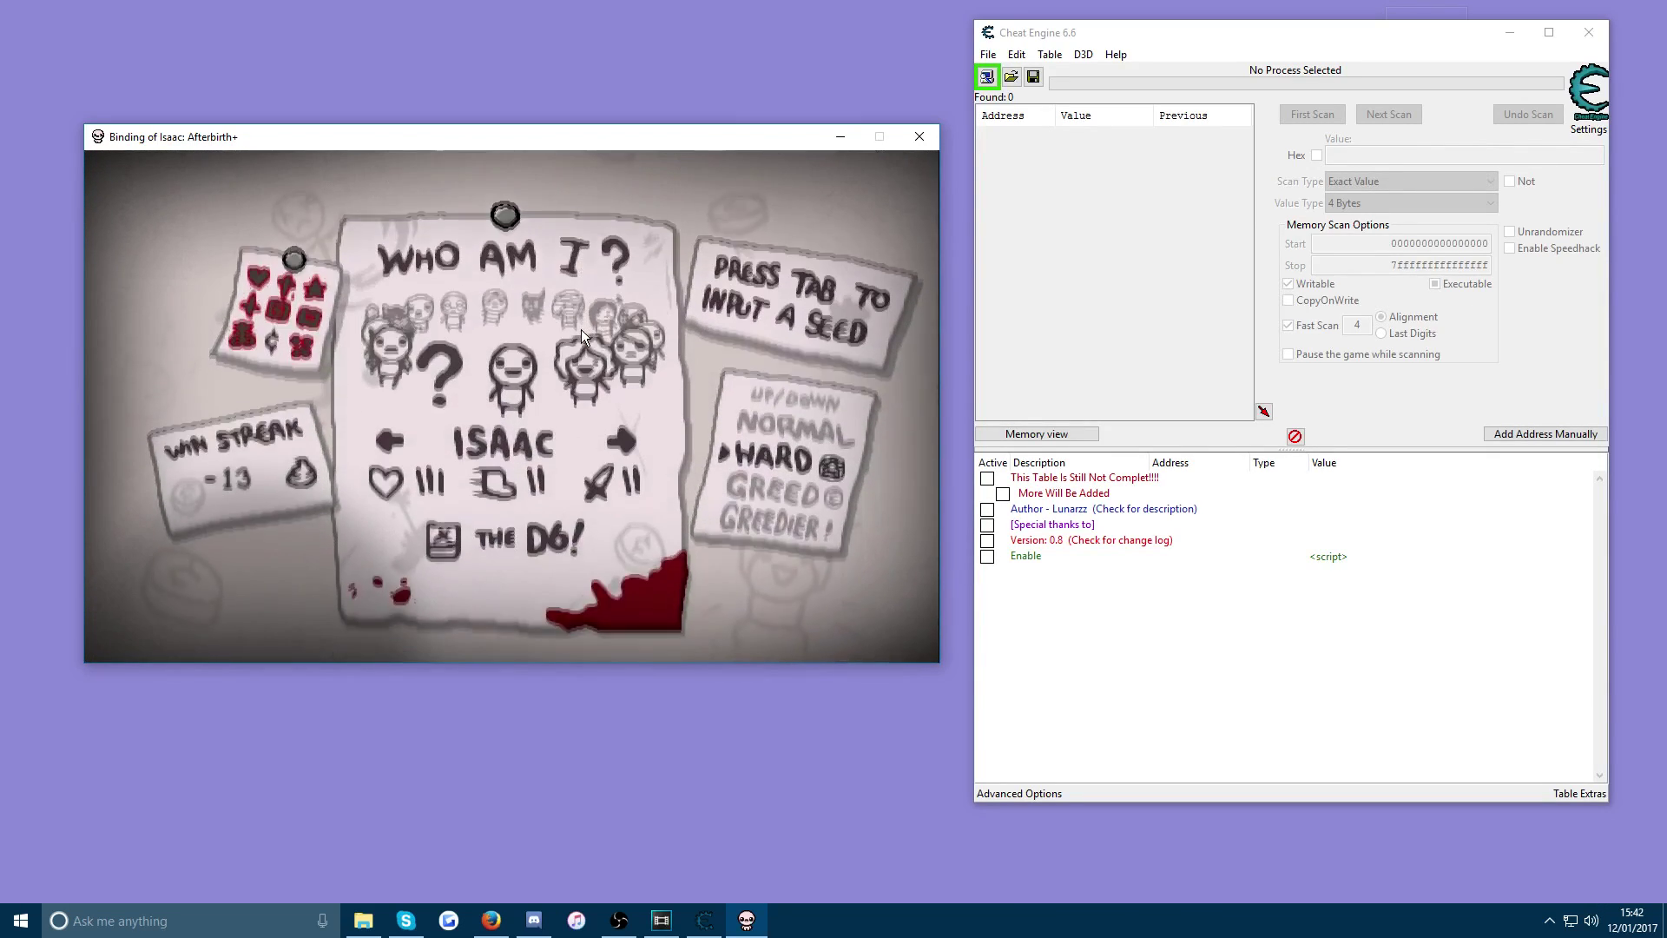
{"action": "key", "text": "Down"}
{"action": "key", "text": "space"}
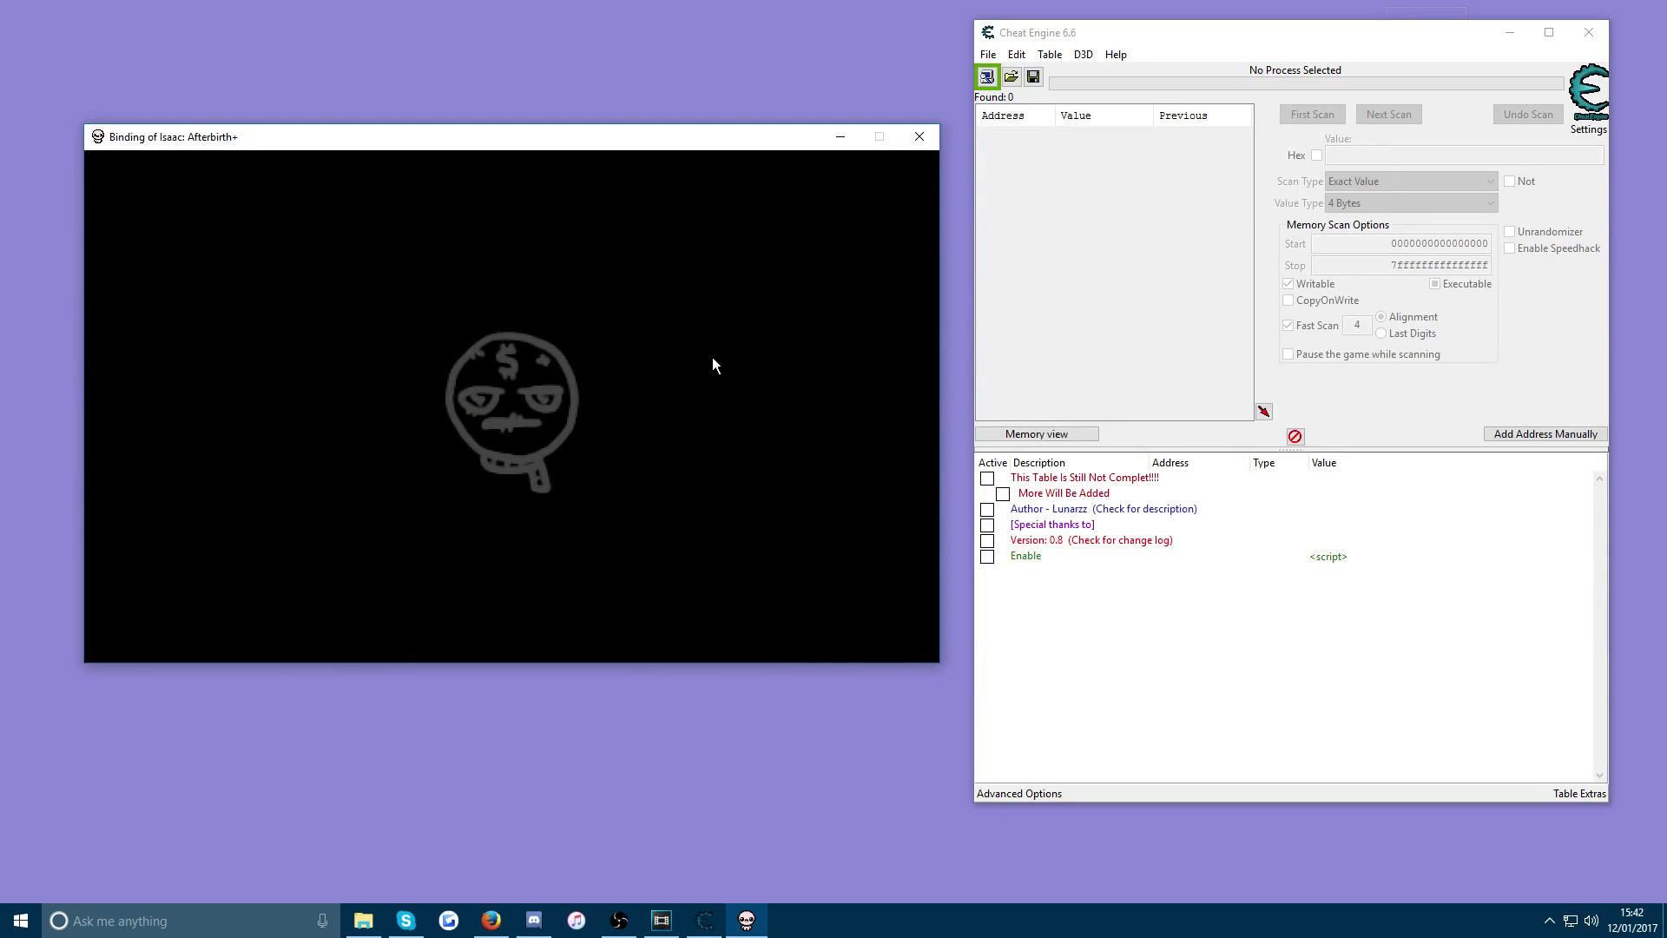
{"action": "key", "text": "d"}
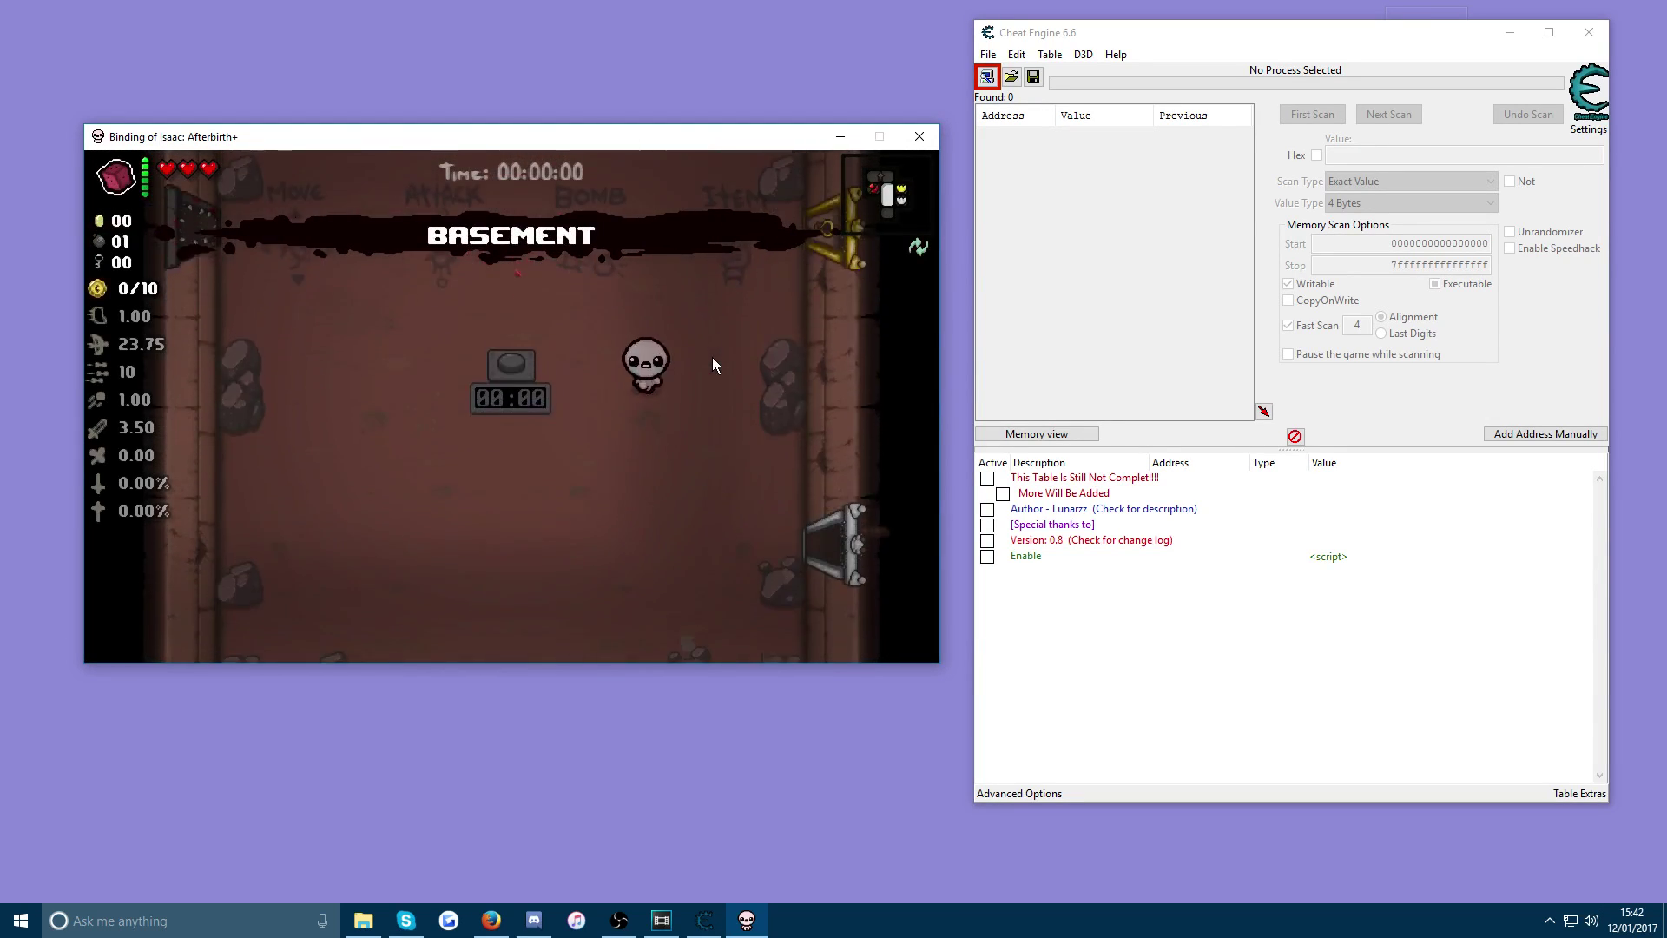
{"action": "key", "text": "d"}
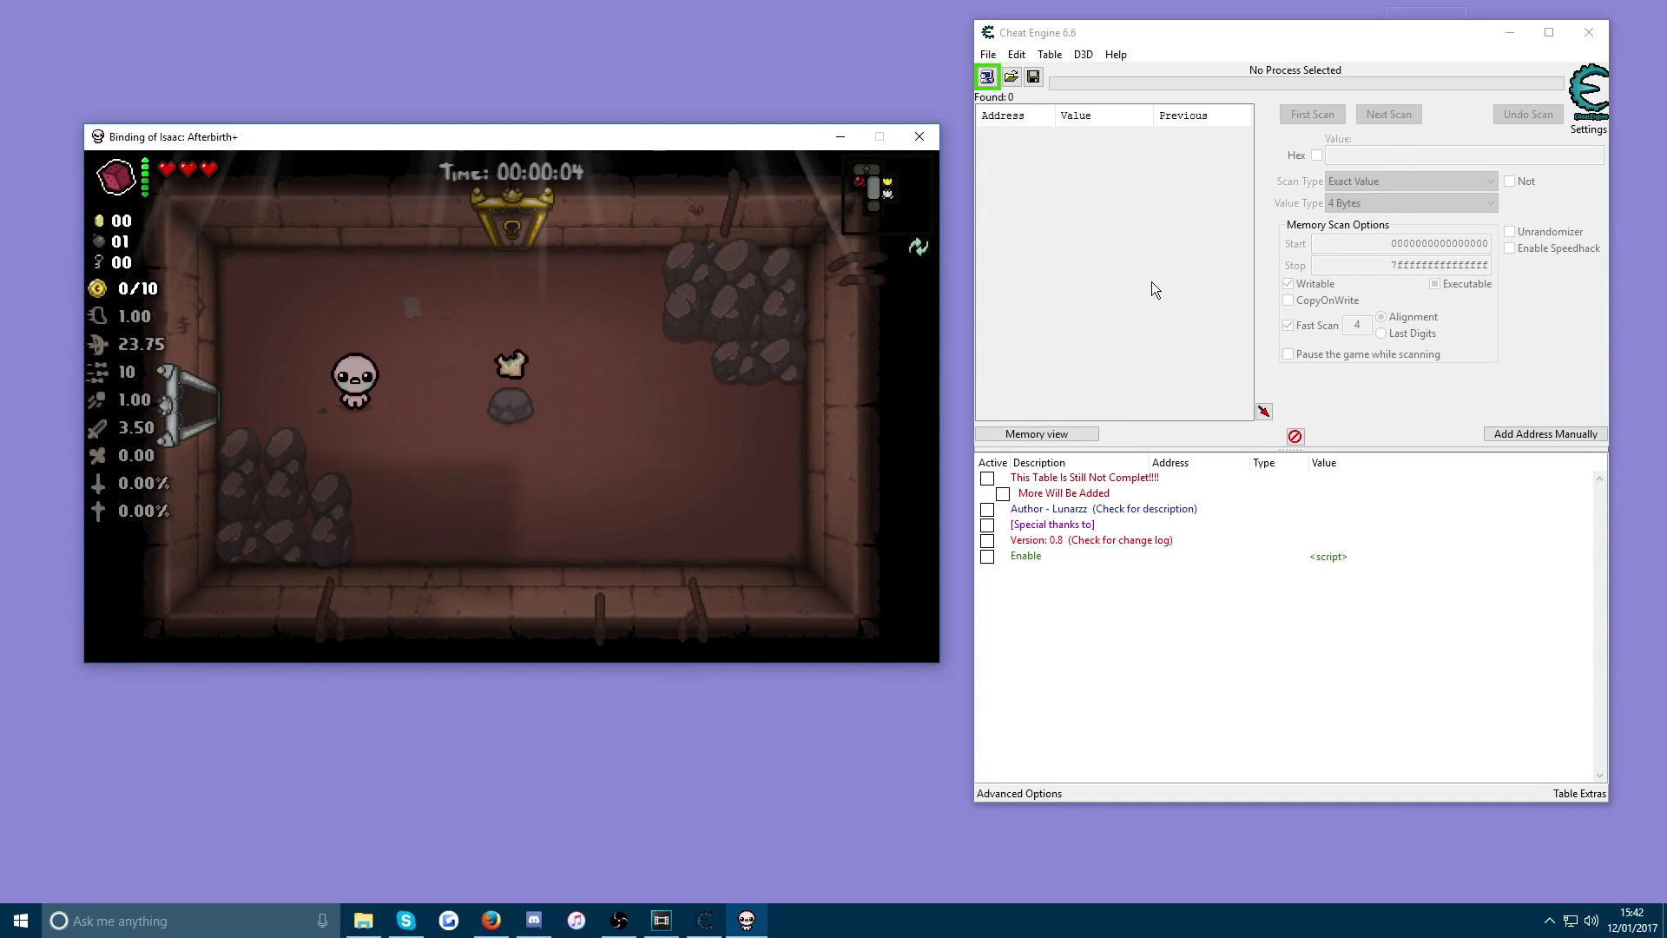
Attach Cheat Engine to the isaac-ng.exe process, keeping the loaded cheat table.
{"action": "left_click", "coordinate": [1144, 251]}
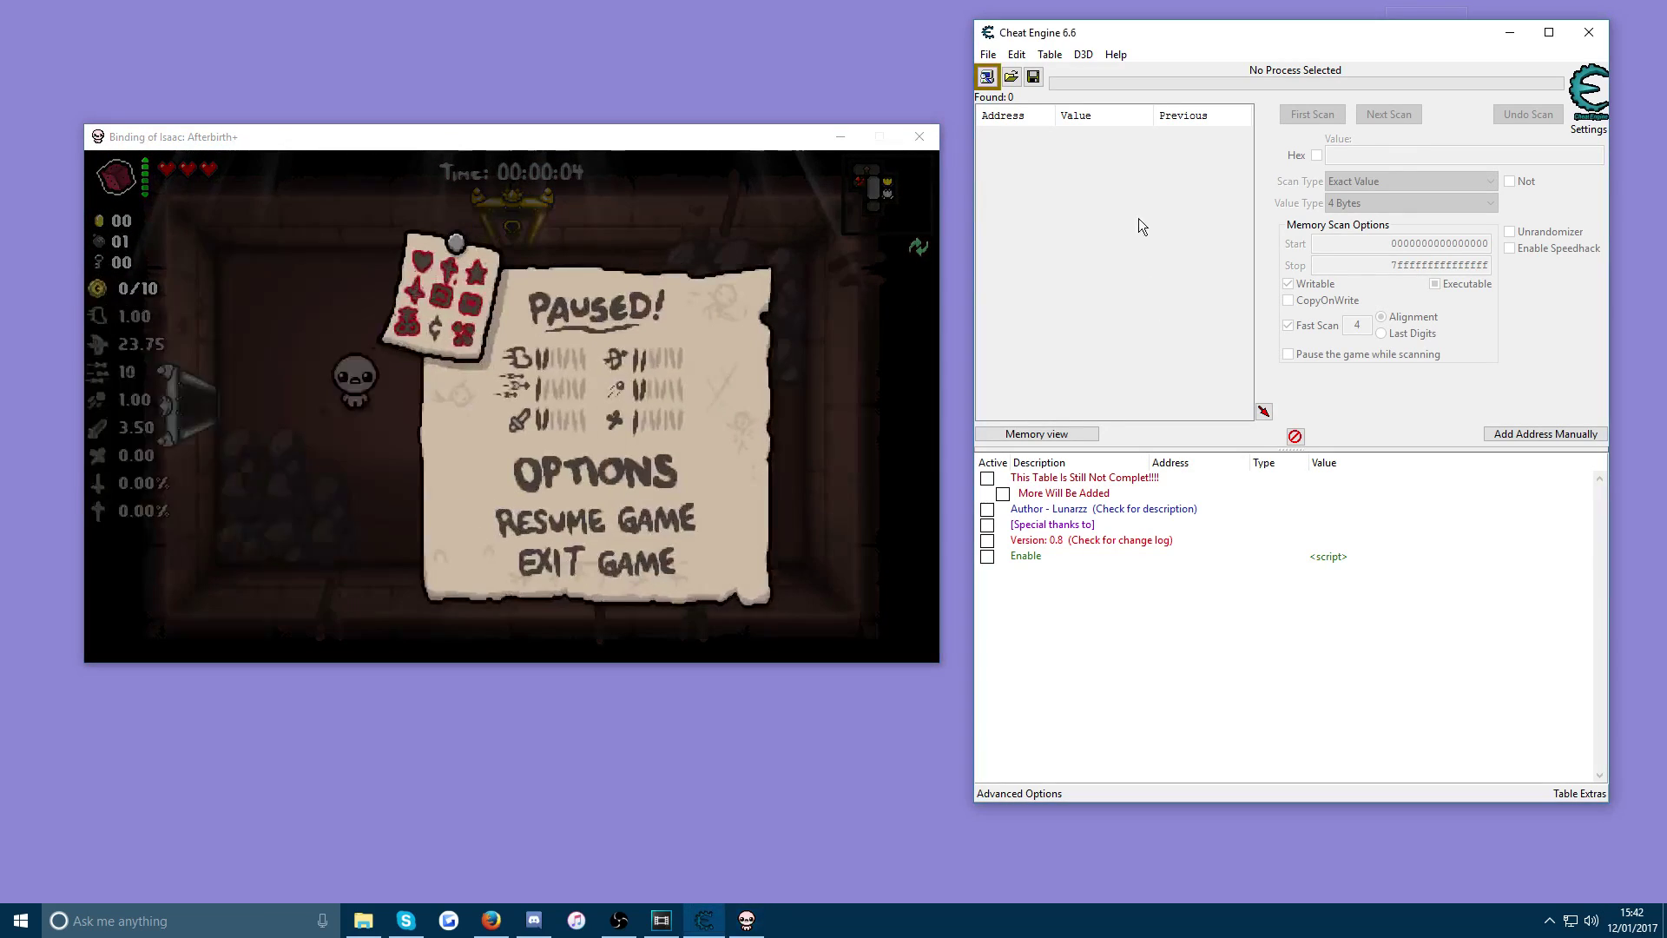
{"action": "left_click", "coordinate": [987, 77]}
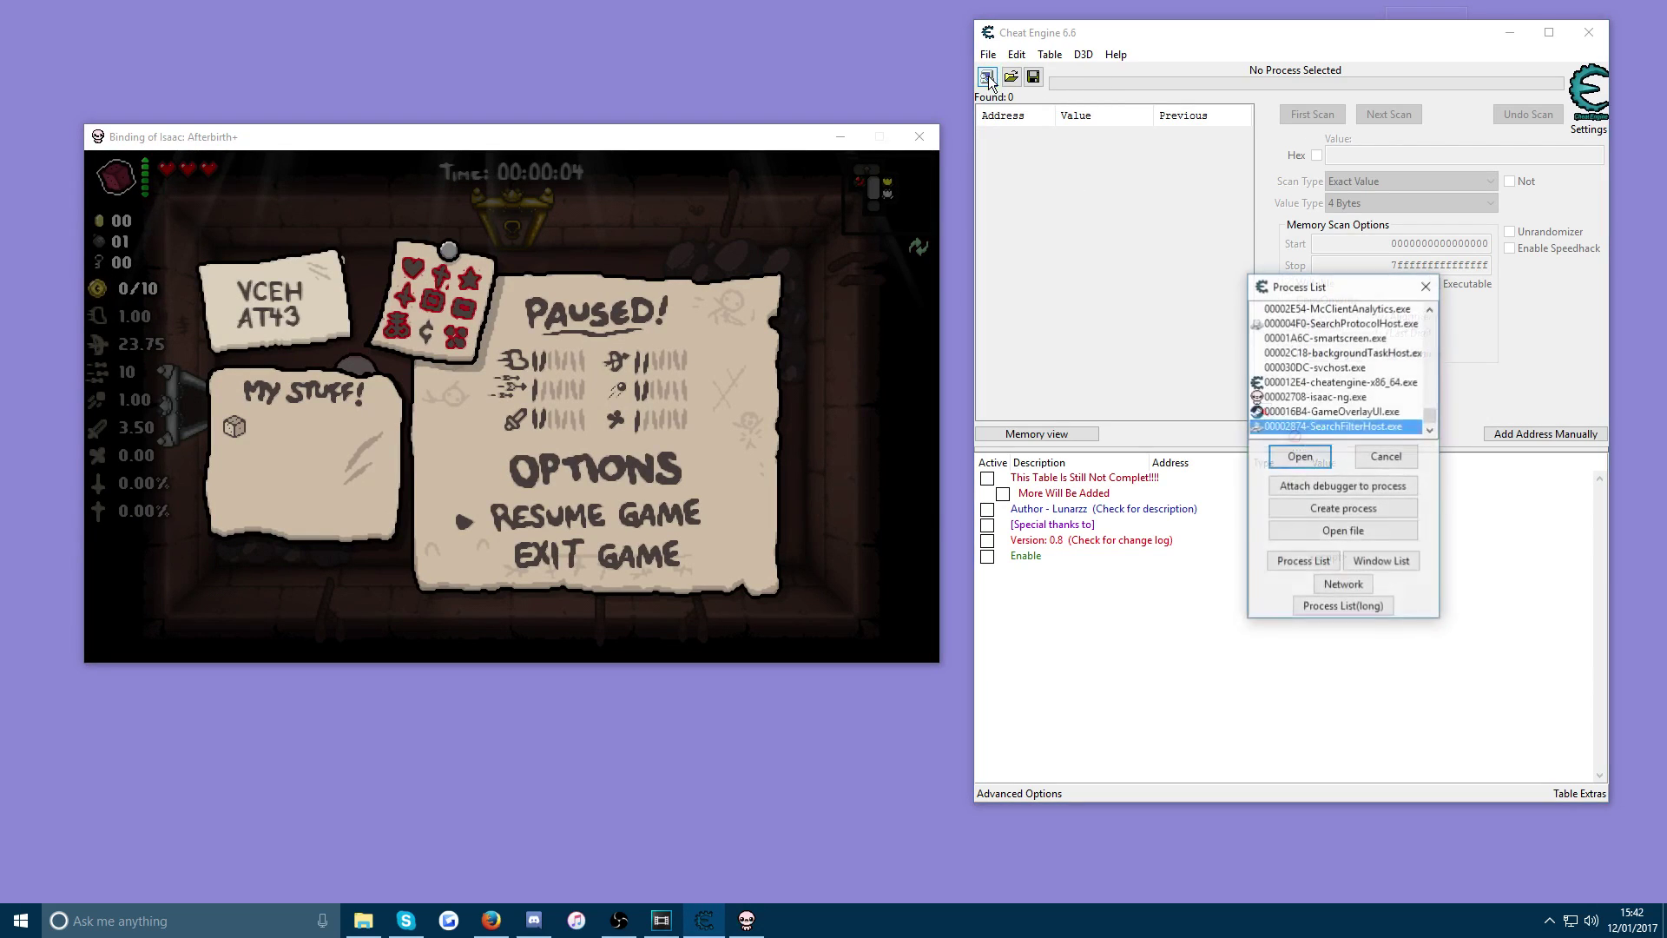
{"action": "left_click", "coordinate": [1295, 397]}
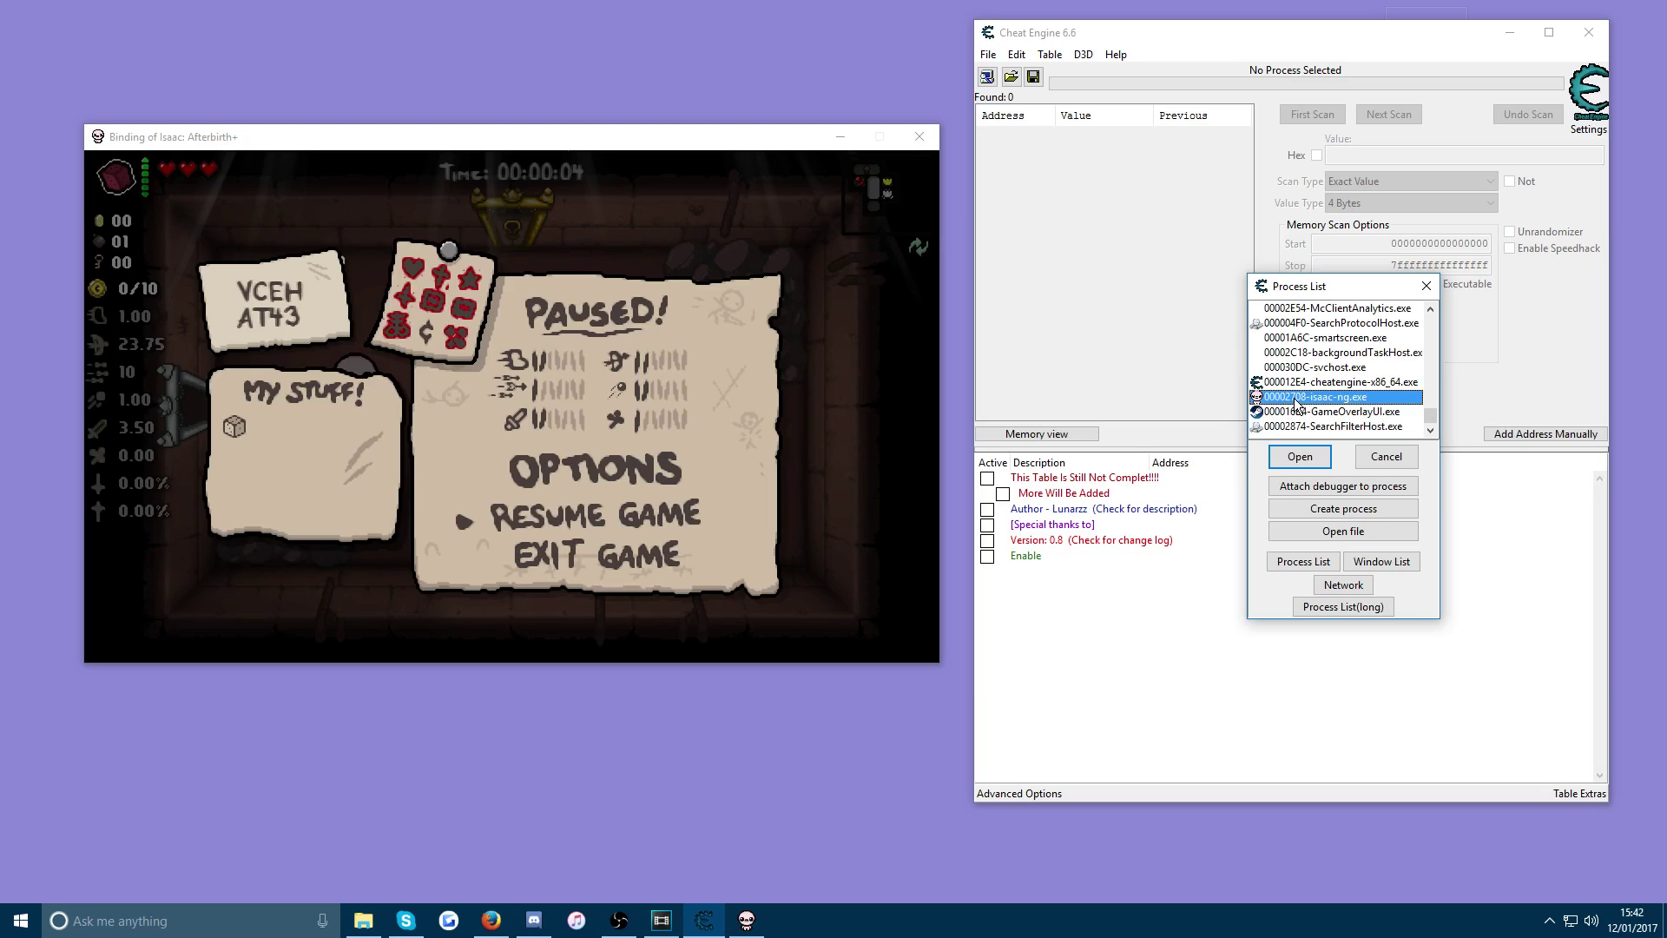
{"action": "left_click", "coordinate": [1302, 459]}
{"action": "left_click", "coordinate": [882, 461]}
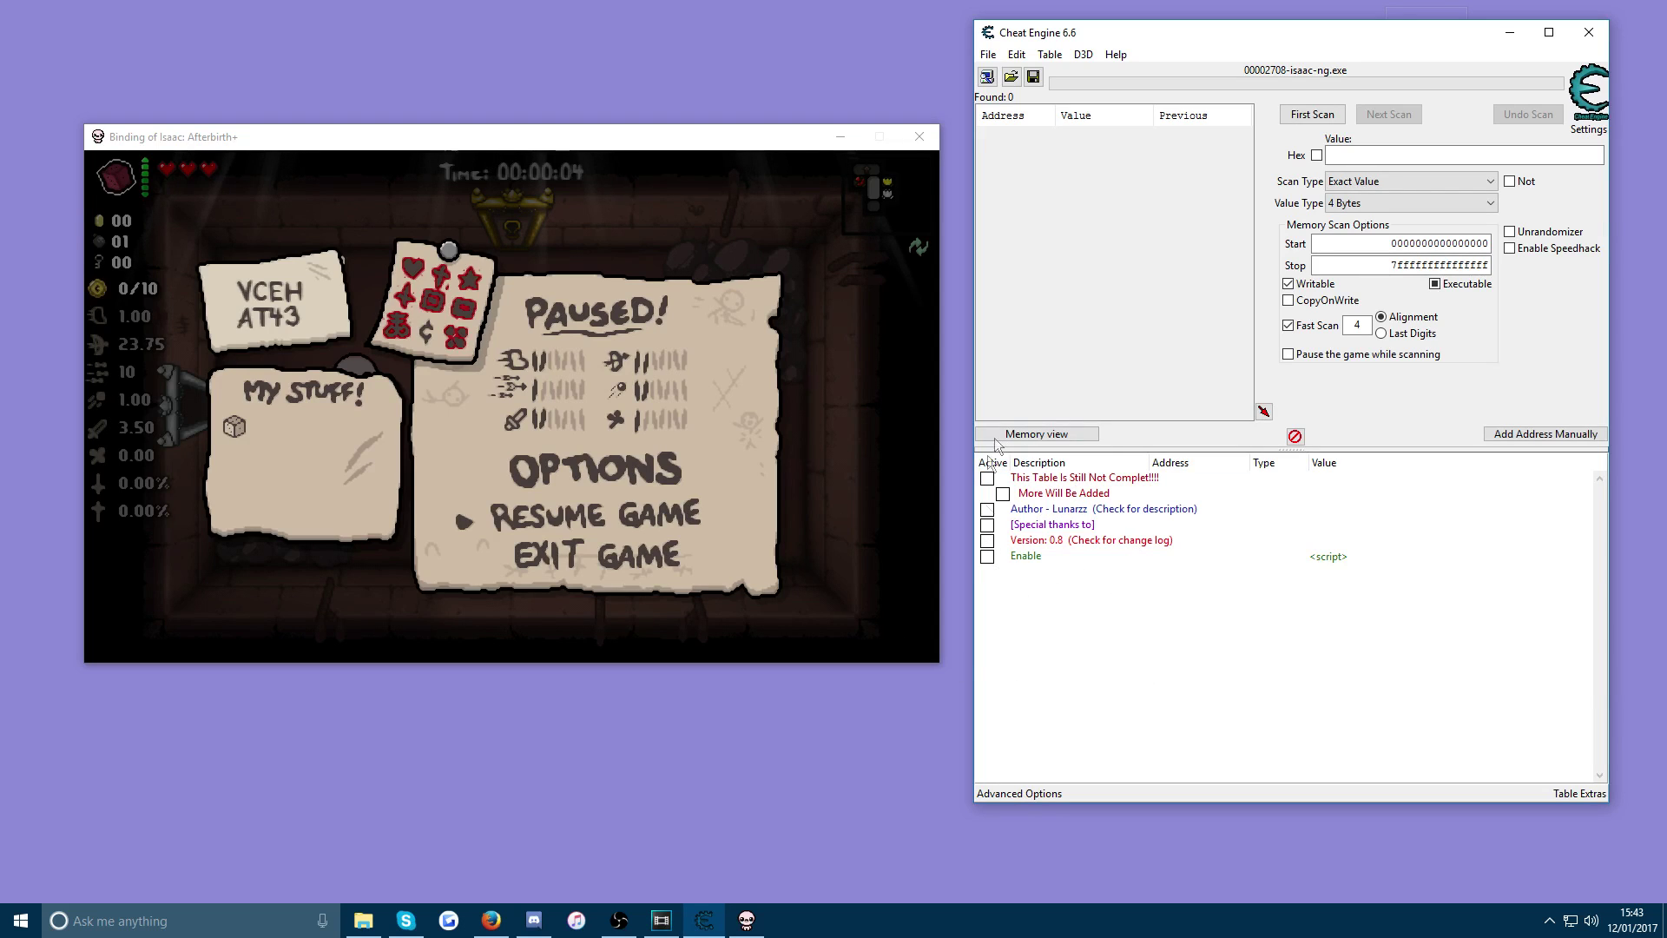
Enable the cheat table, its Scripts group and the Pedestal Script, and activate the first Pick Pedestal Item entry.
{"action": "left_click", "coordinate": [987, 557]}
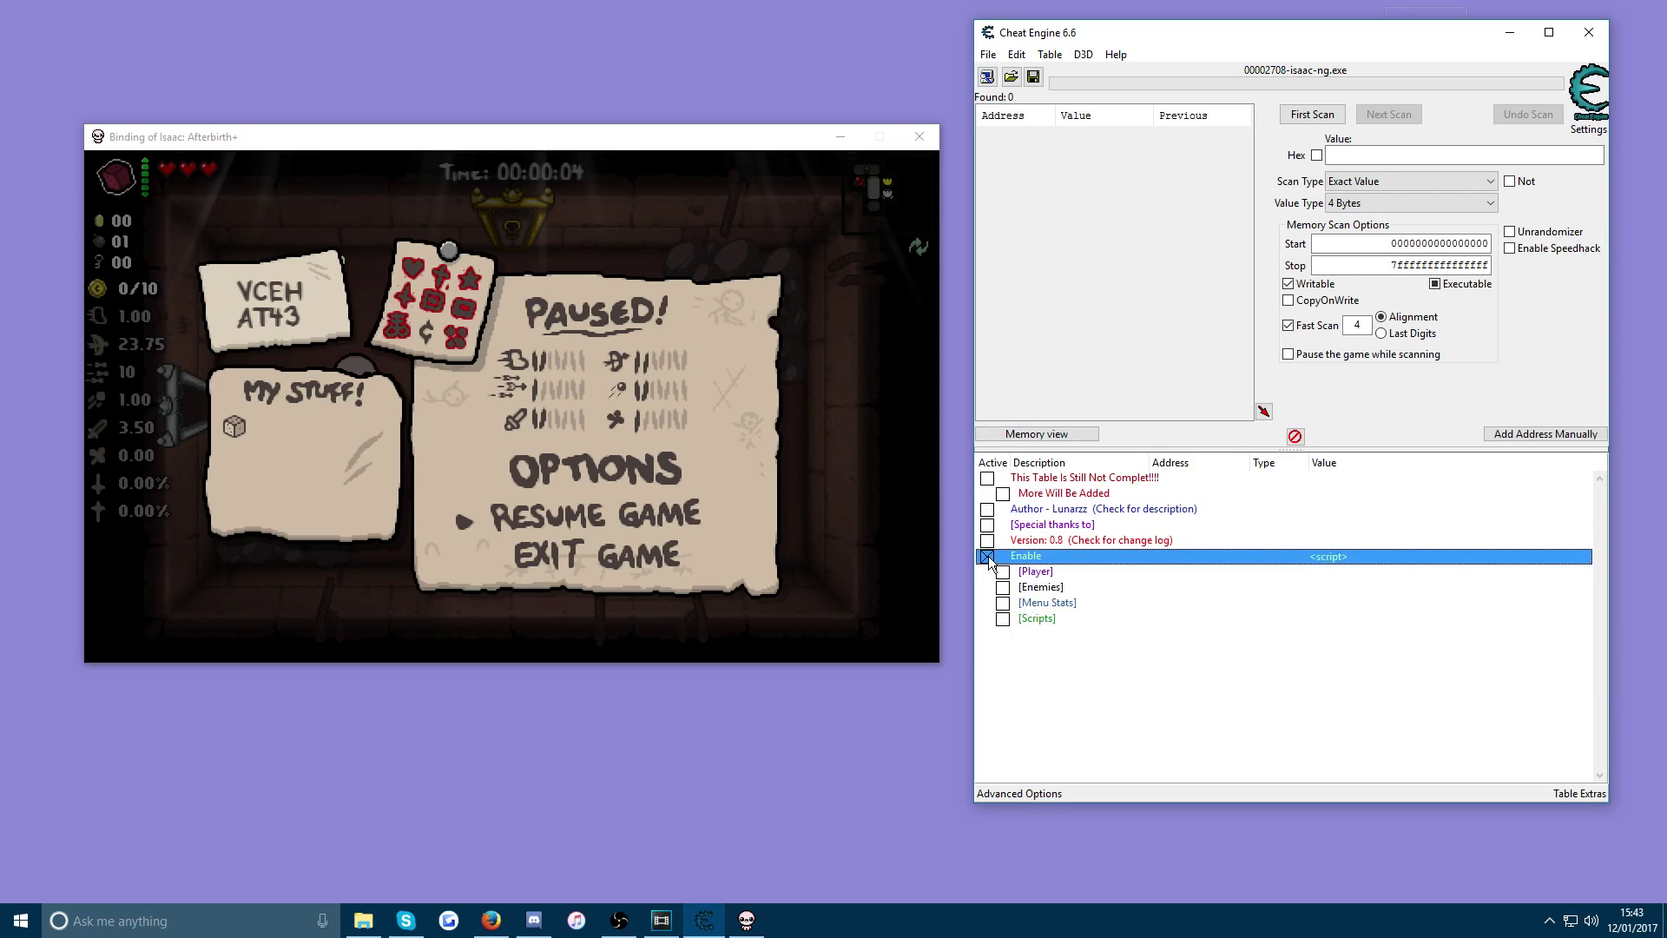
{"action": "left_click", "coordinate": [1003, 619]}
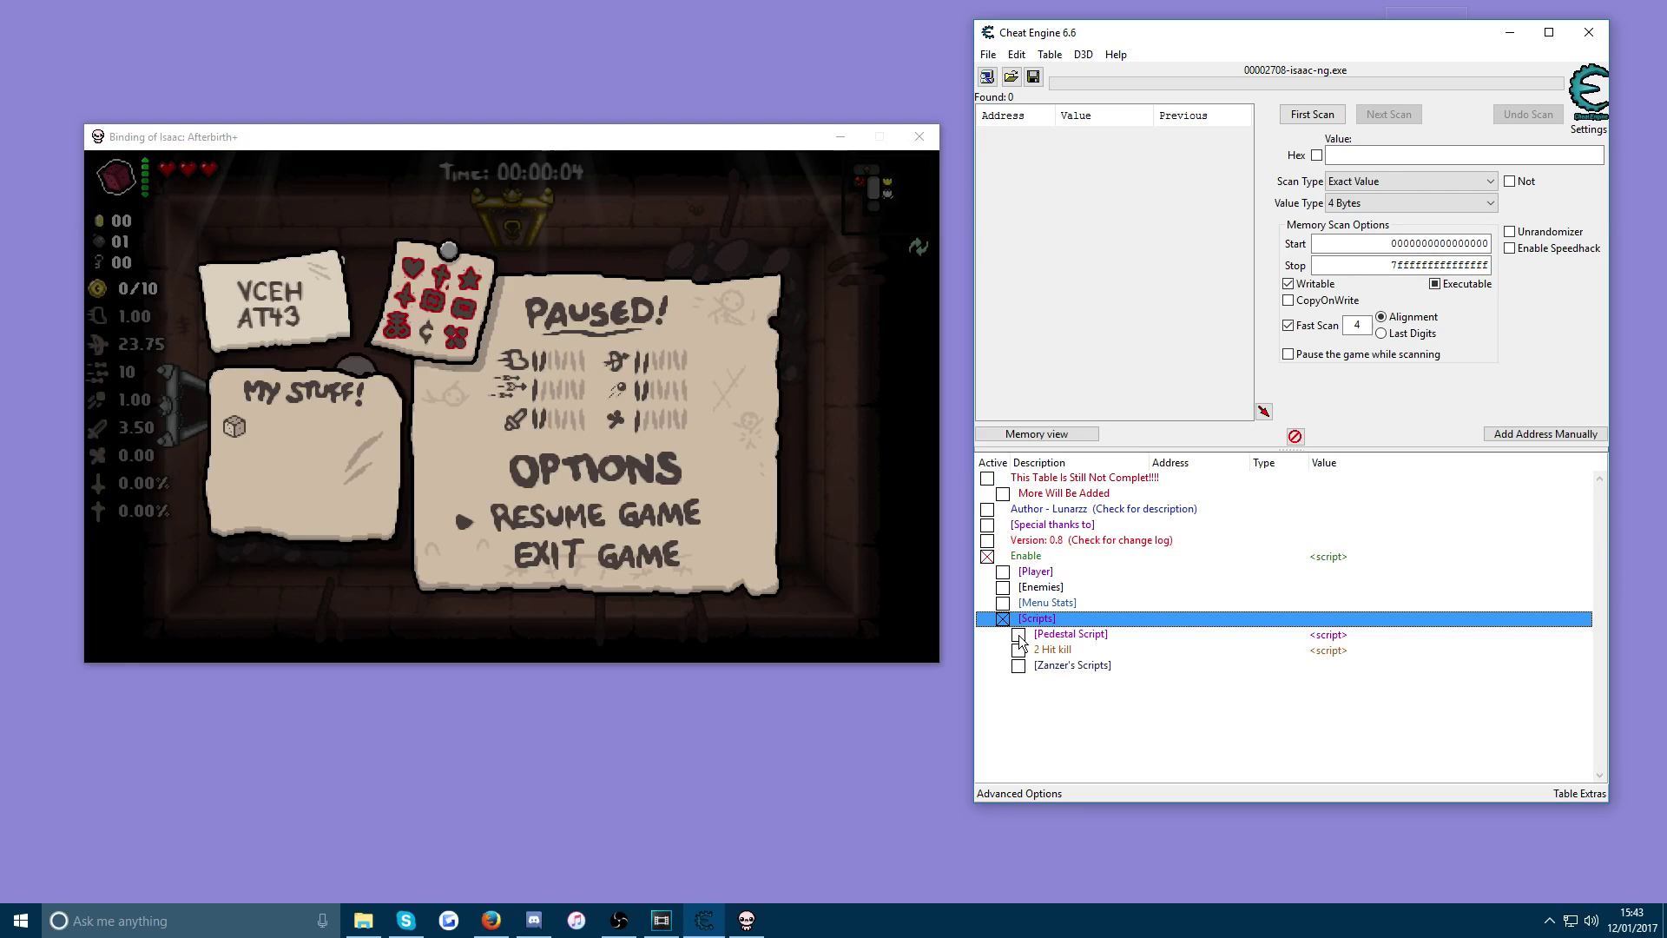
{"action": "left_click", "coordinate": [1018, 635]}
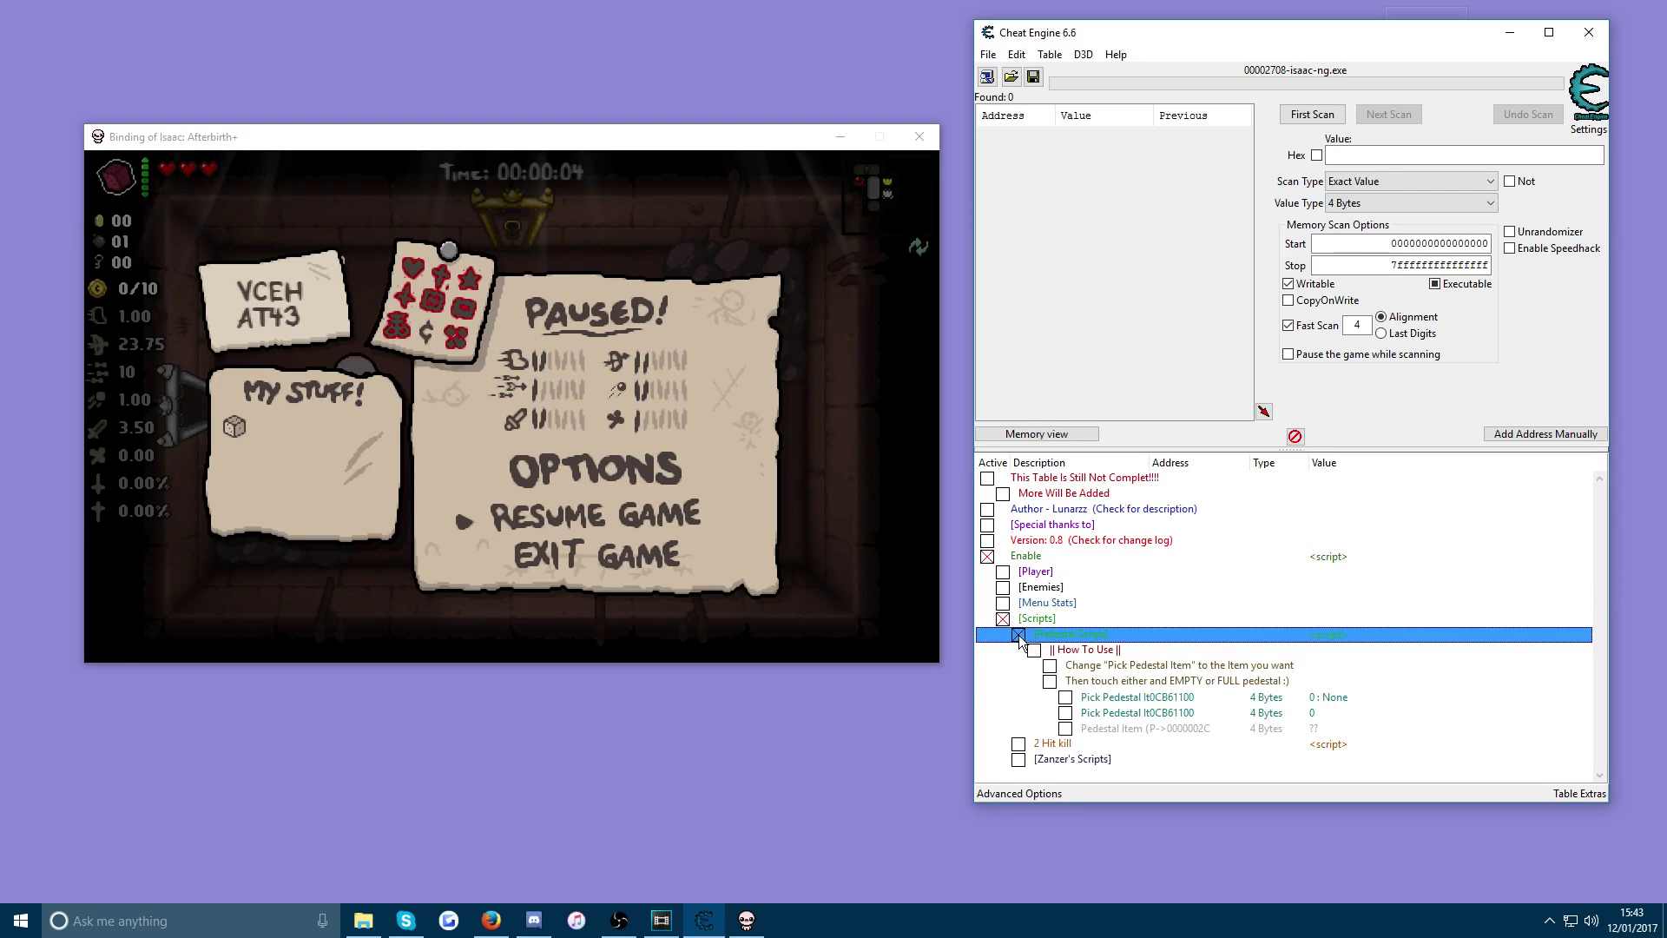
{"action": "left_click", "coordinate": [1066, 697]}
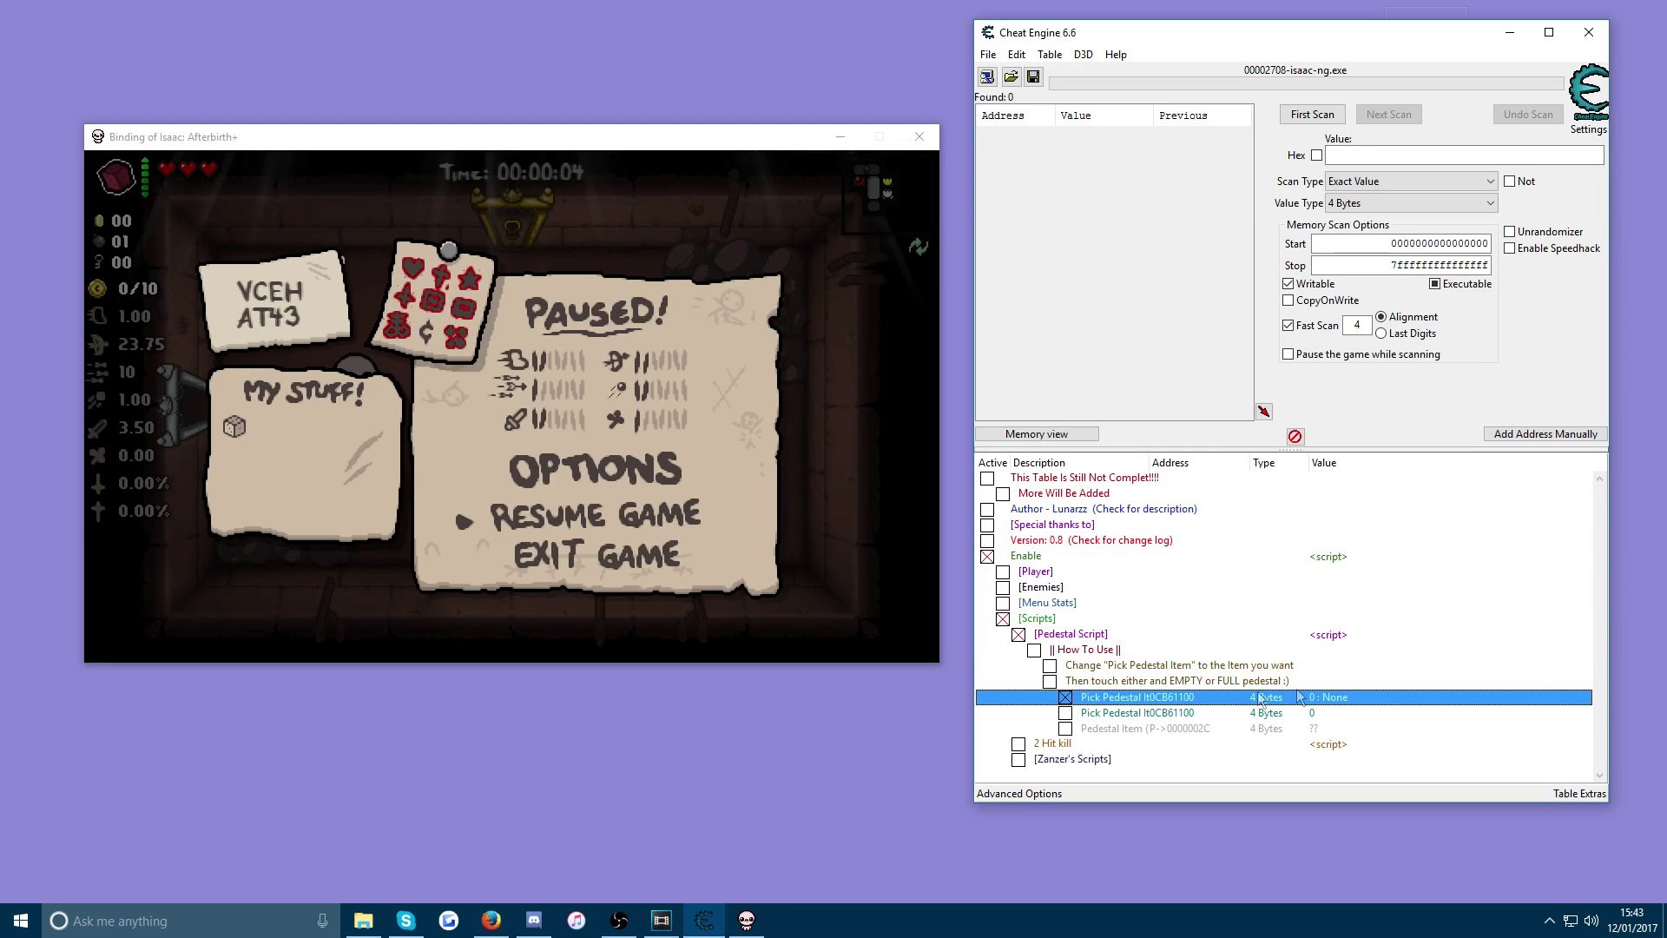
Set the first Pick Pedestal Item entry's value to "215 : Goat Head - He accepts your offering".
{"action": "double_click", "coordinate": [1341, 700]}
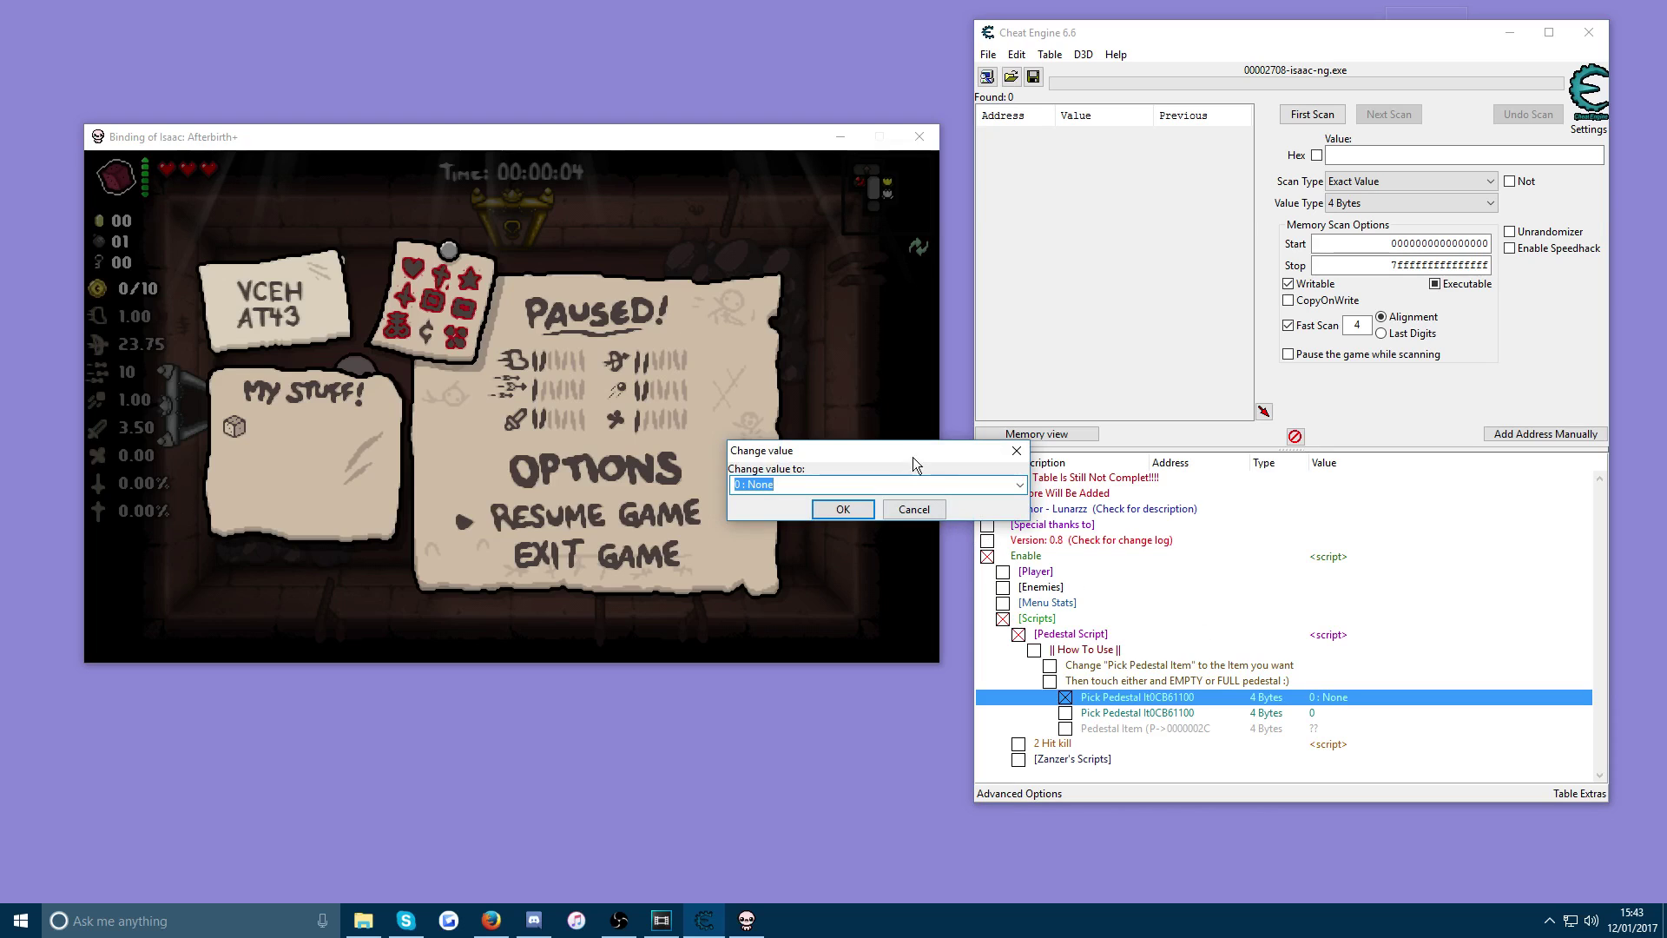
{"action": "left_click_drag", "start_coordinate": [913, 457], "coordinate": [1154, 293]}
{"action": "left_click", "coordinate": [1264, 324]}
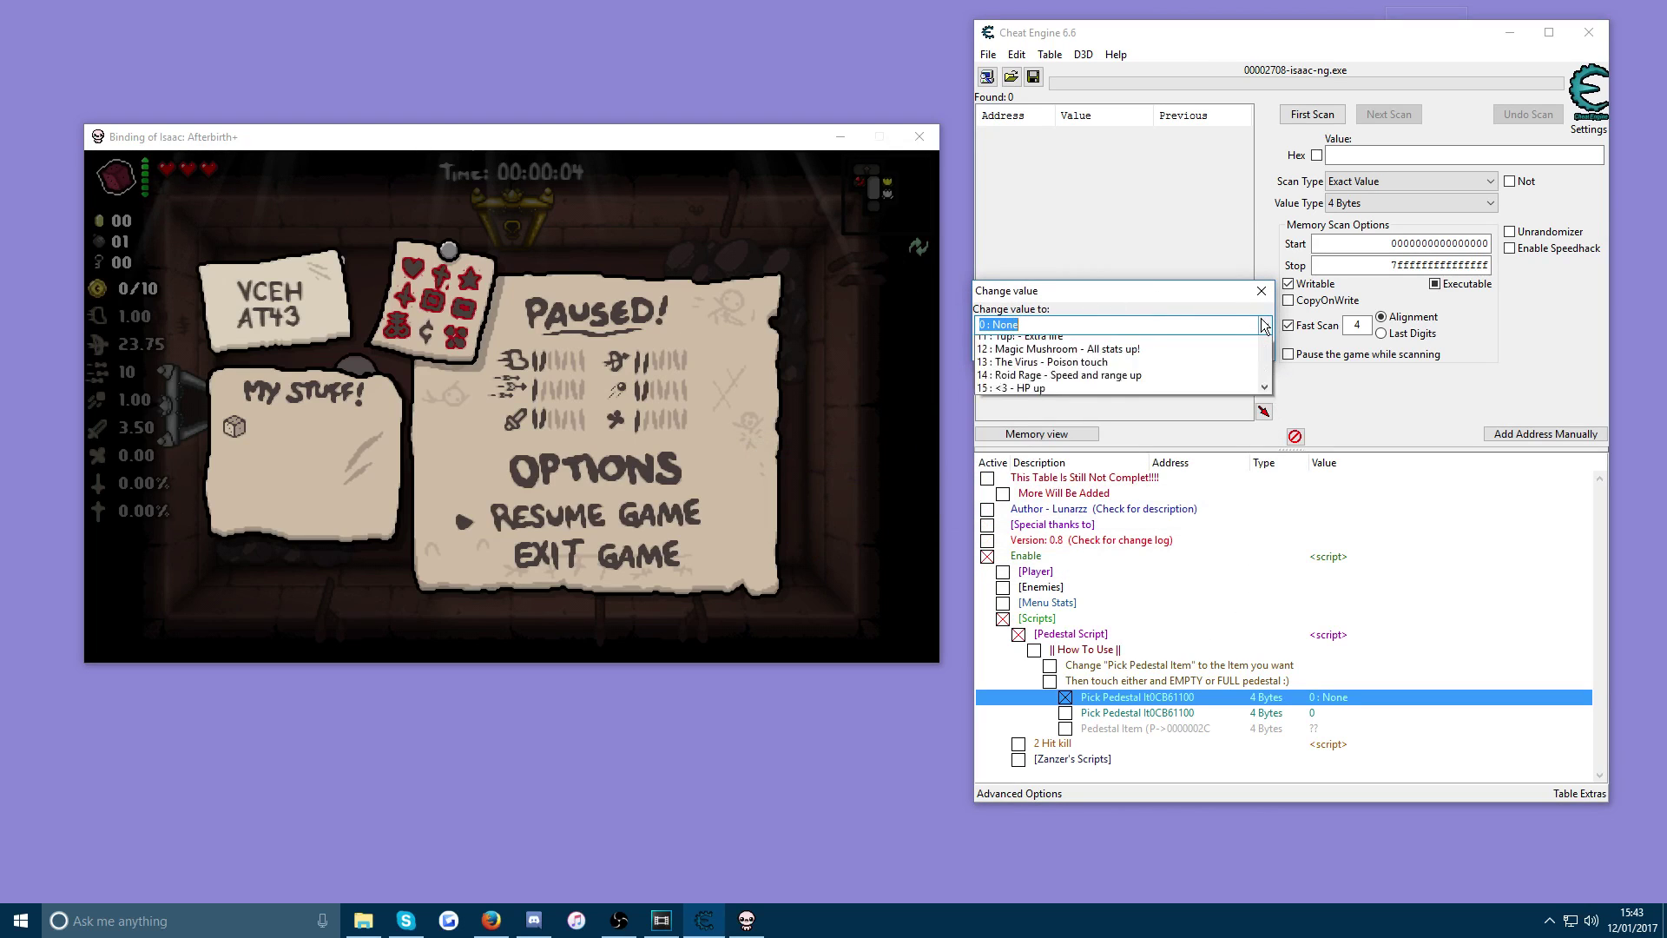
{"action": "left_click_drag", "start_coordinate": [1264, 352], "coordinate": [1250, 434]}
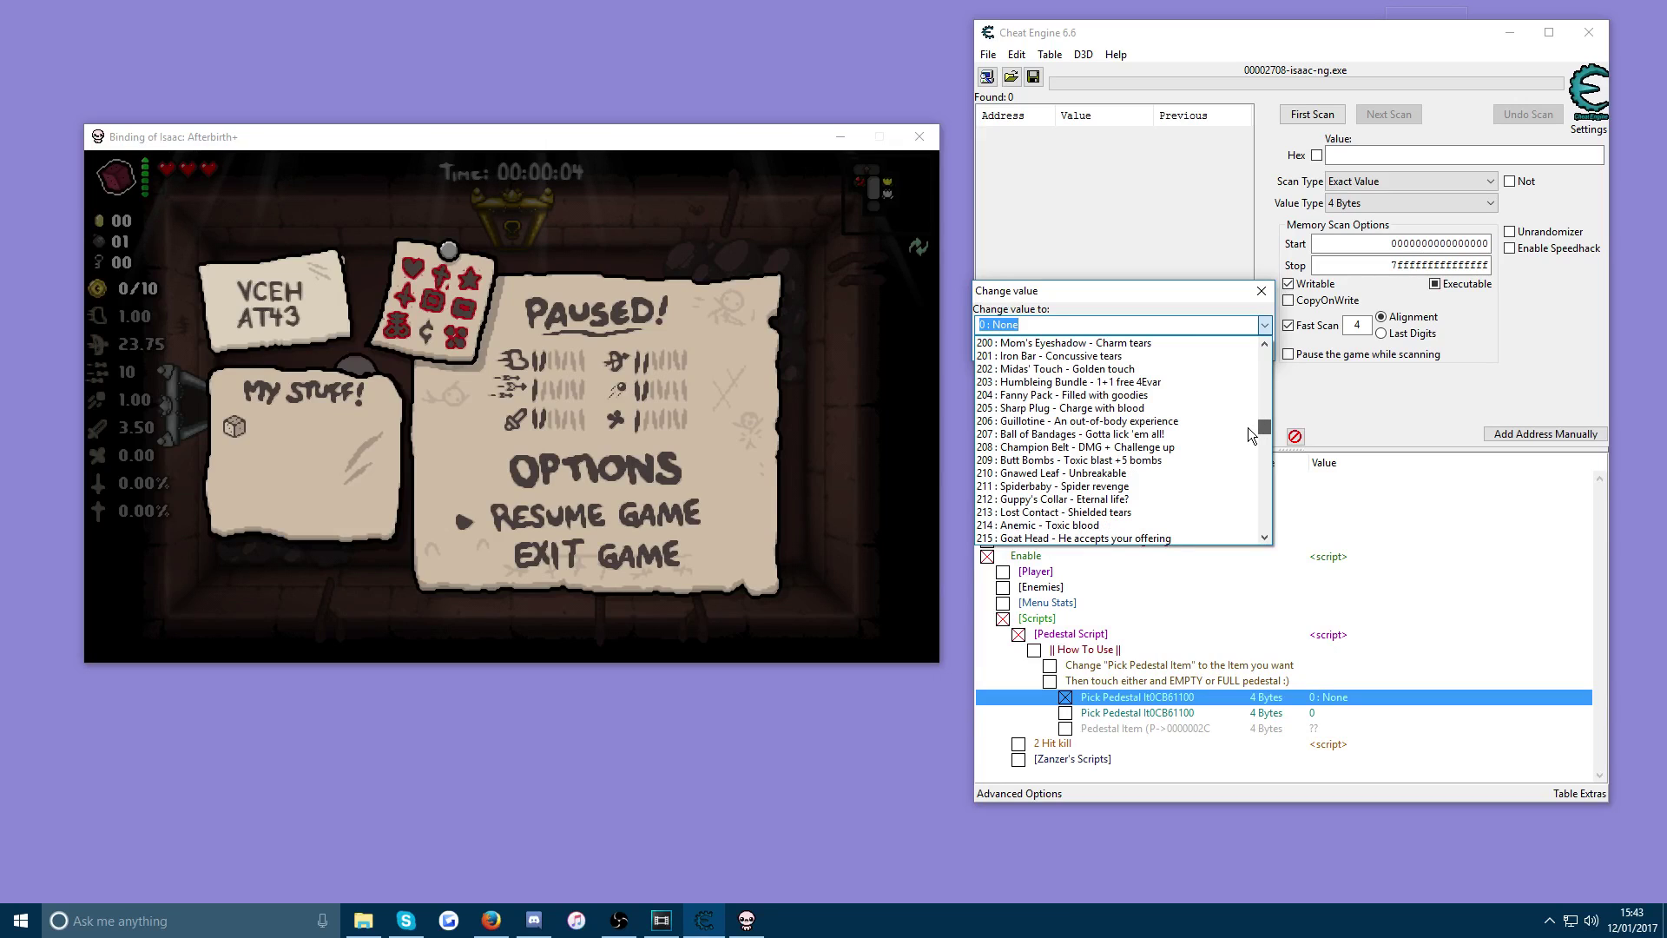
{"action": "left_click", "coordinate": [1052, 538]}
{"action": "left_click", "coordinate": [1070, 350]}
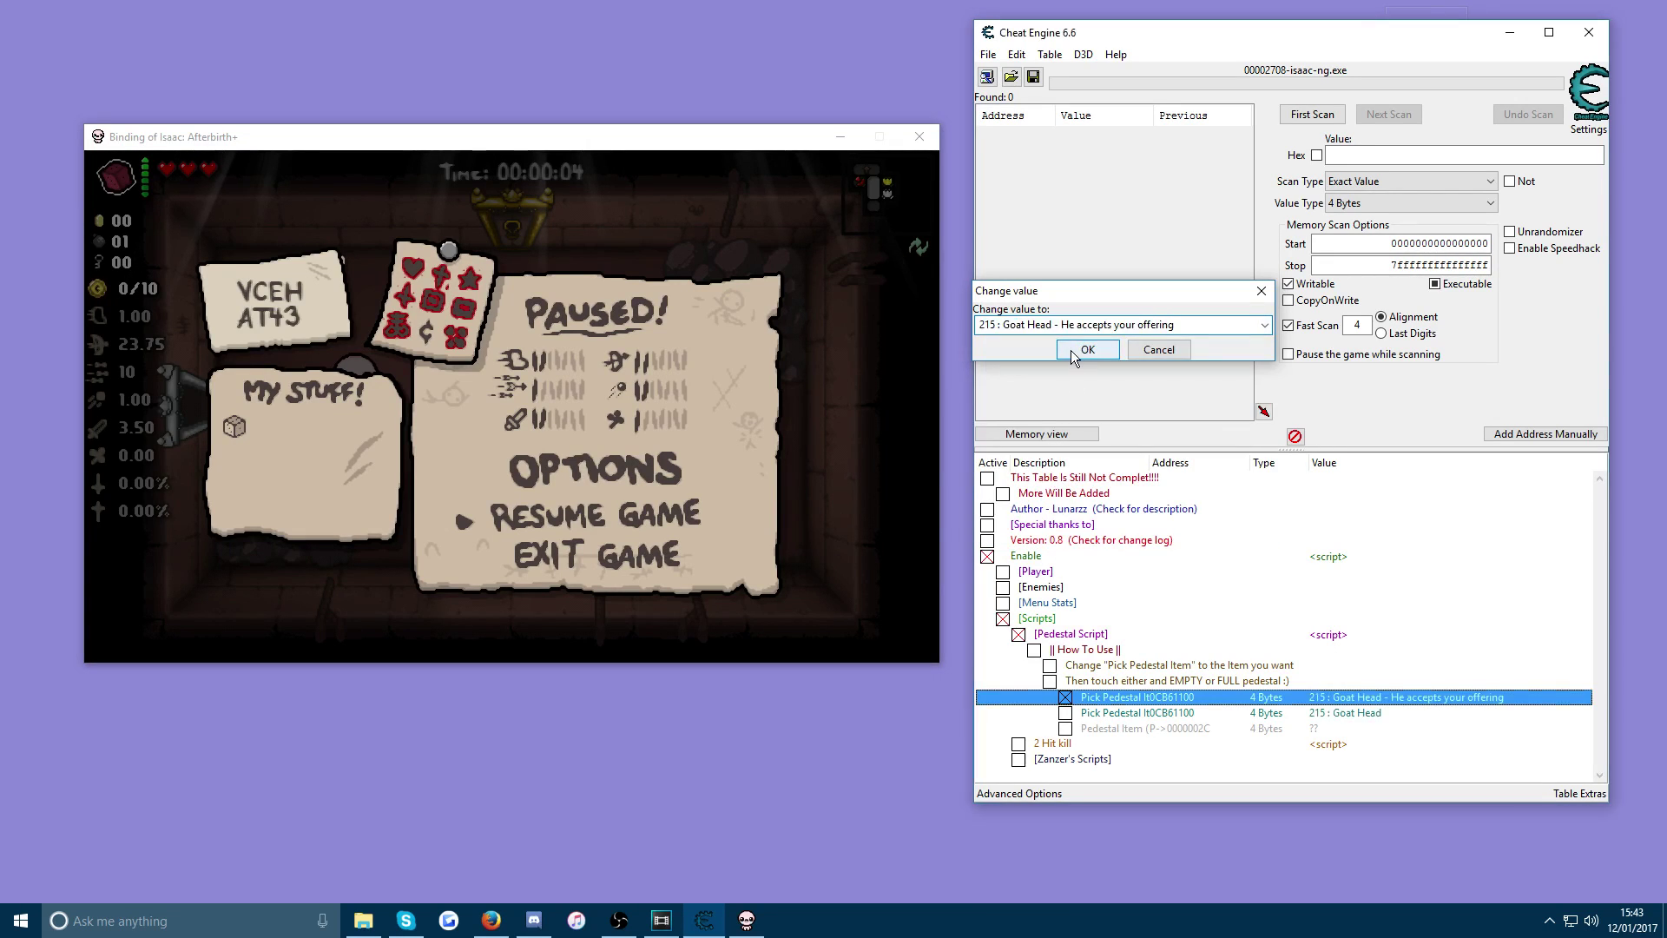
Switch to the game, resume the run and walk Isaac into the item pedestal to collect Goat Head.
{"action": "left_click", "coordinate": [627, 224]}
{"action": "key", "text": "Escape"}
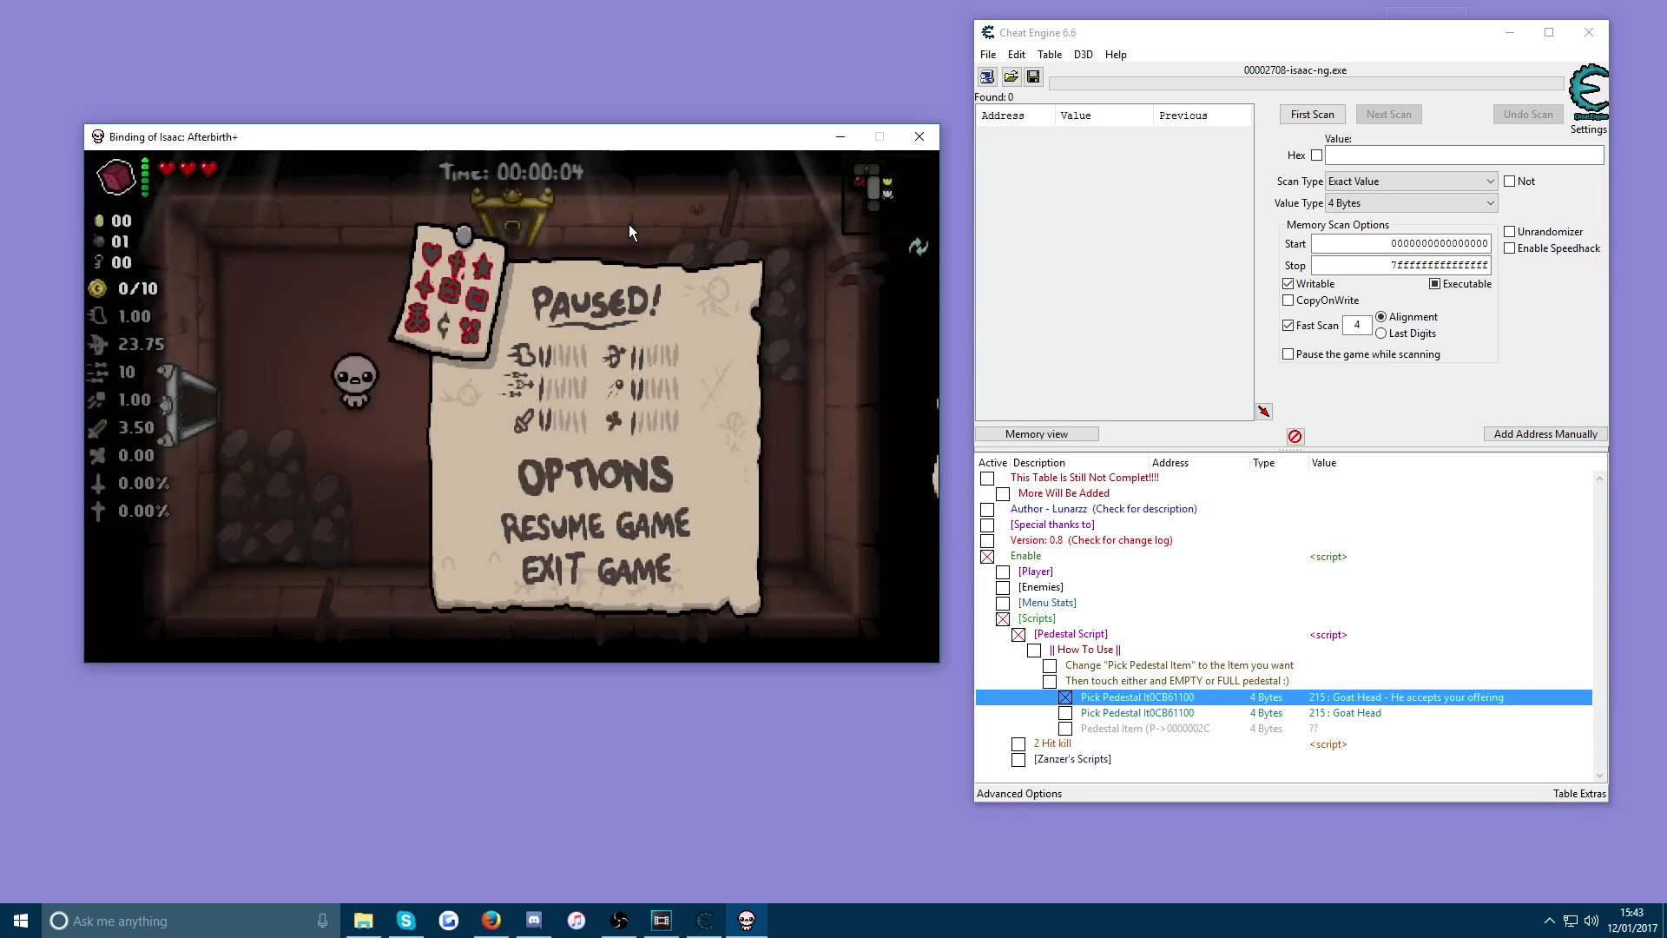
{"action": "key", "text": "d"}
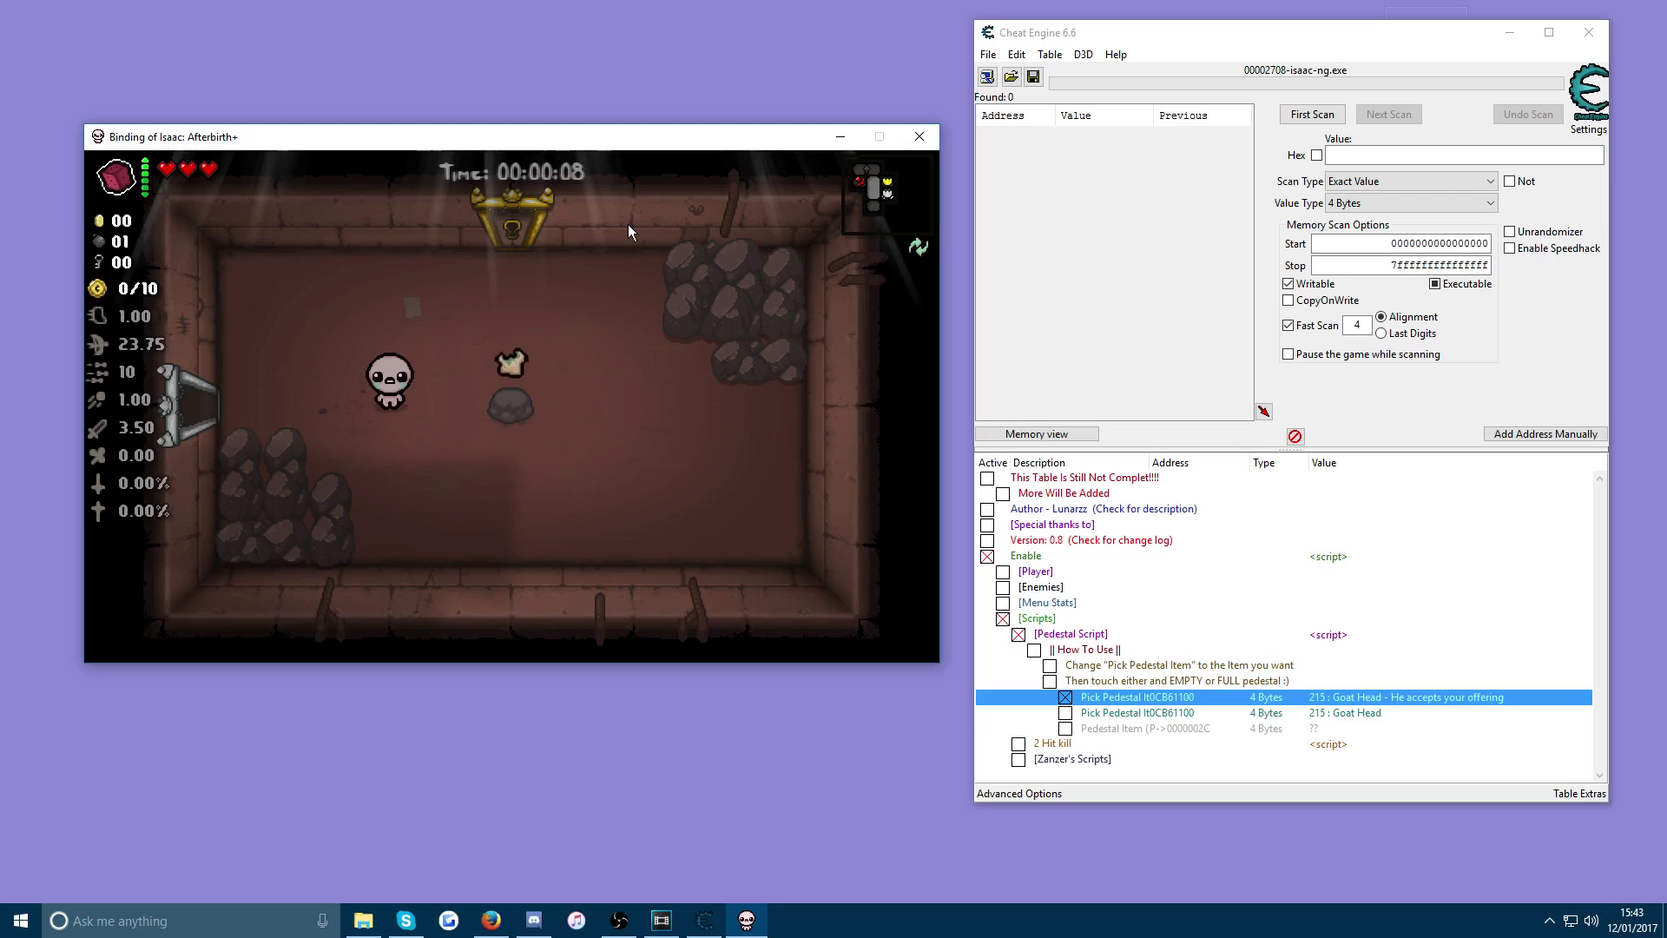
{"action": "key", "text": "d"}
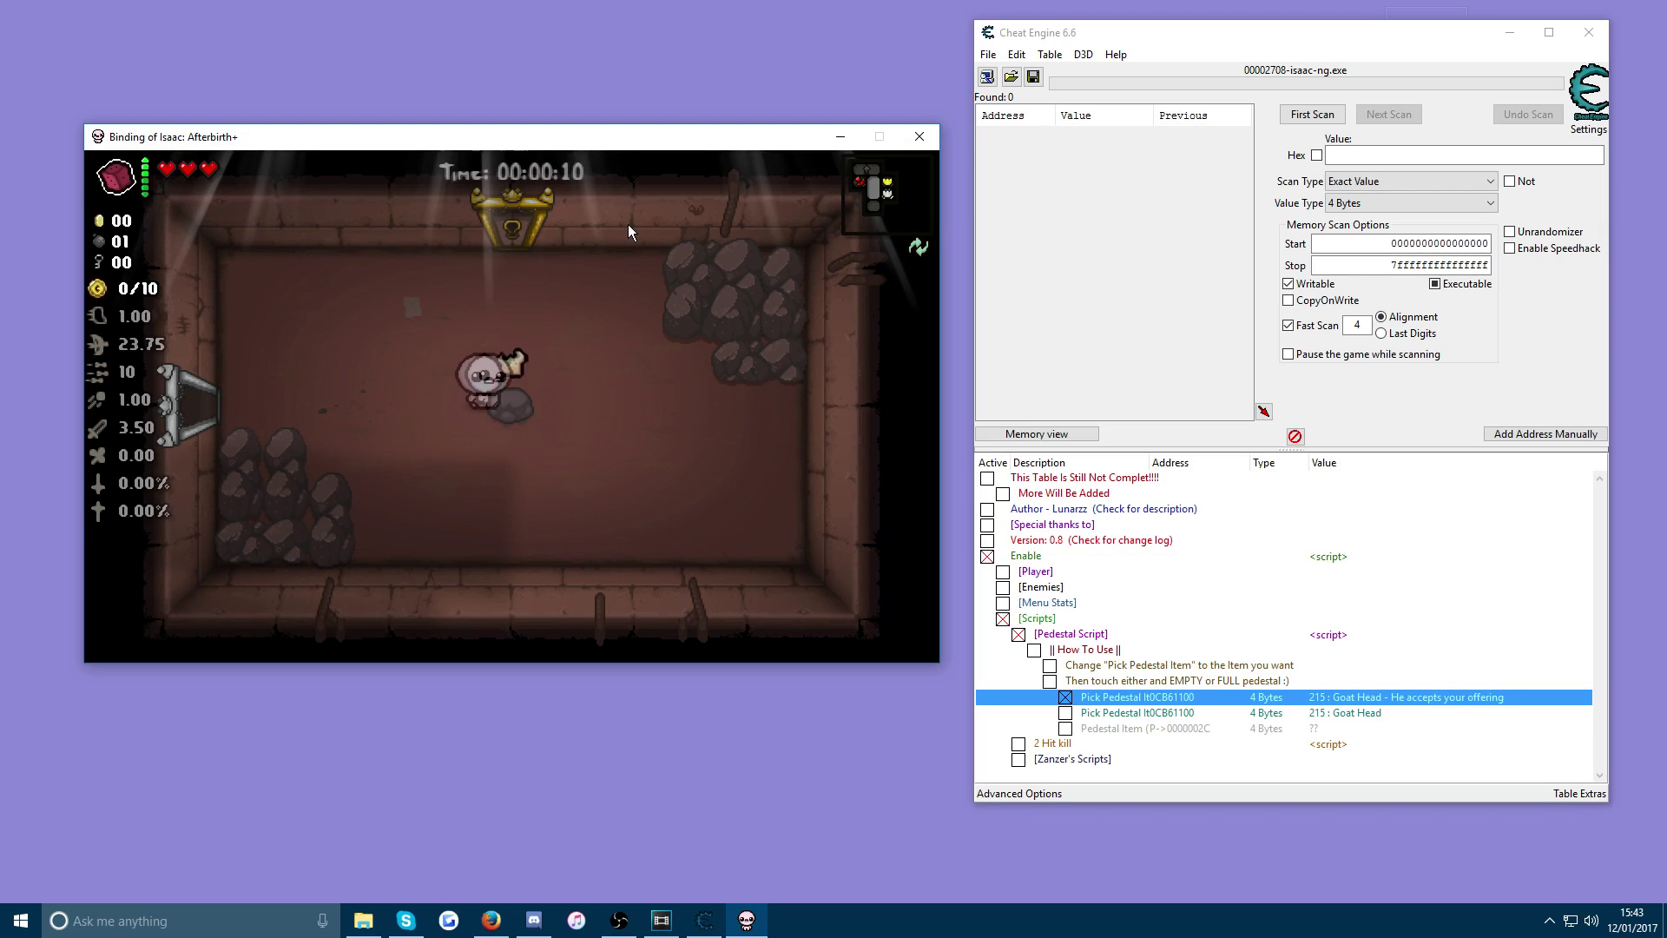
{"action": "key", "text": "a"}
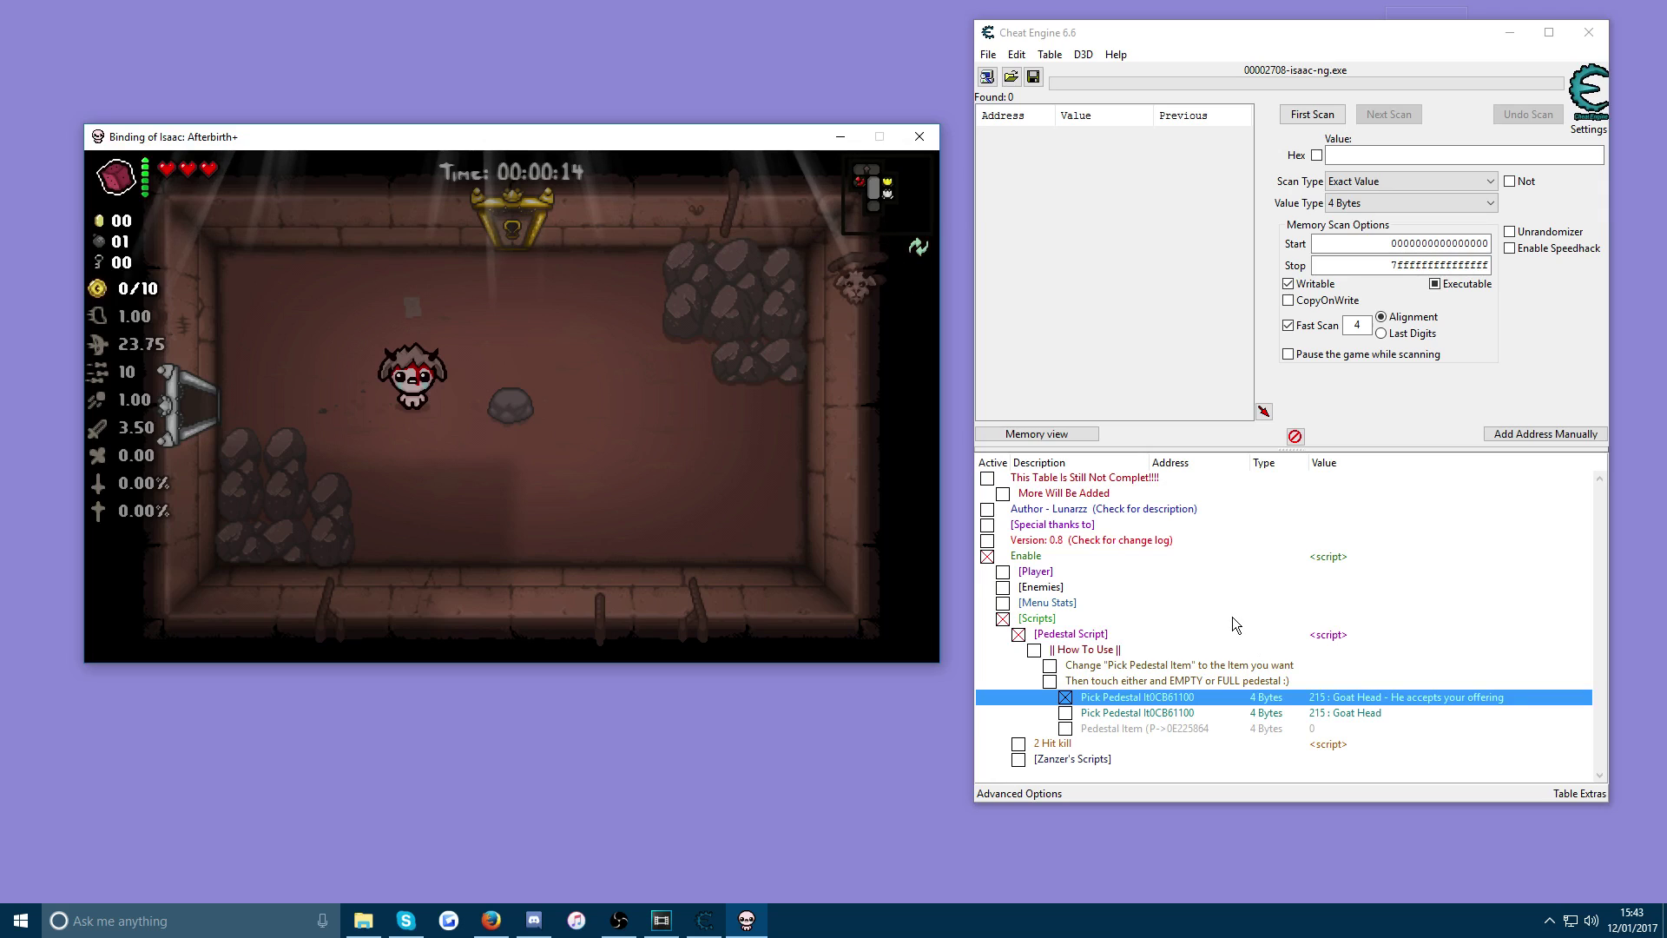
In Cheat Engine, set the first Pick Pedestal Item entry's value to "247 : BFFS! - Your friends rule".
{"action": "left_click", "coordinate": [1360, 702]}
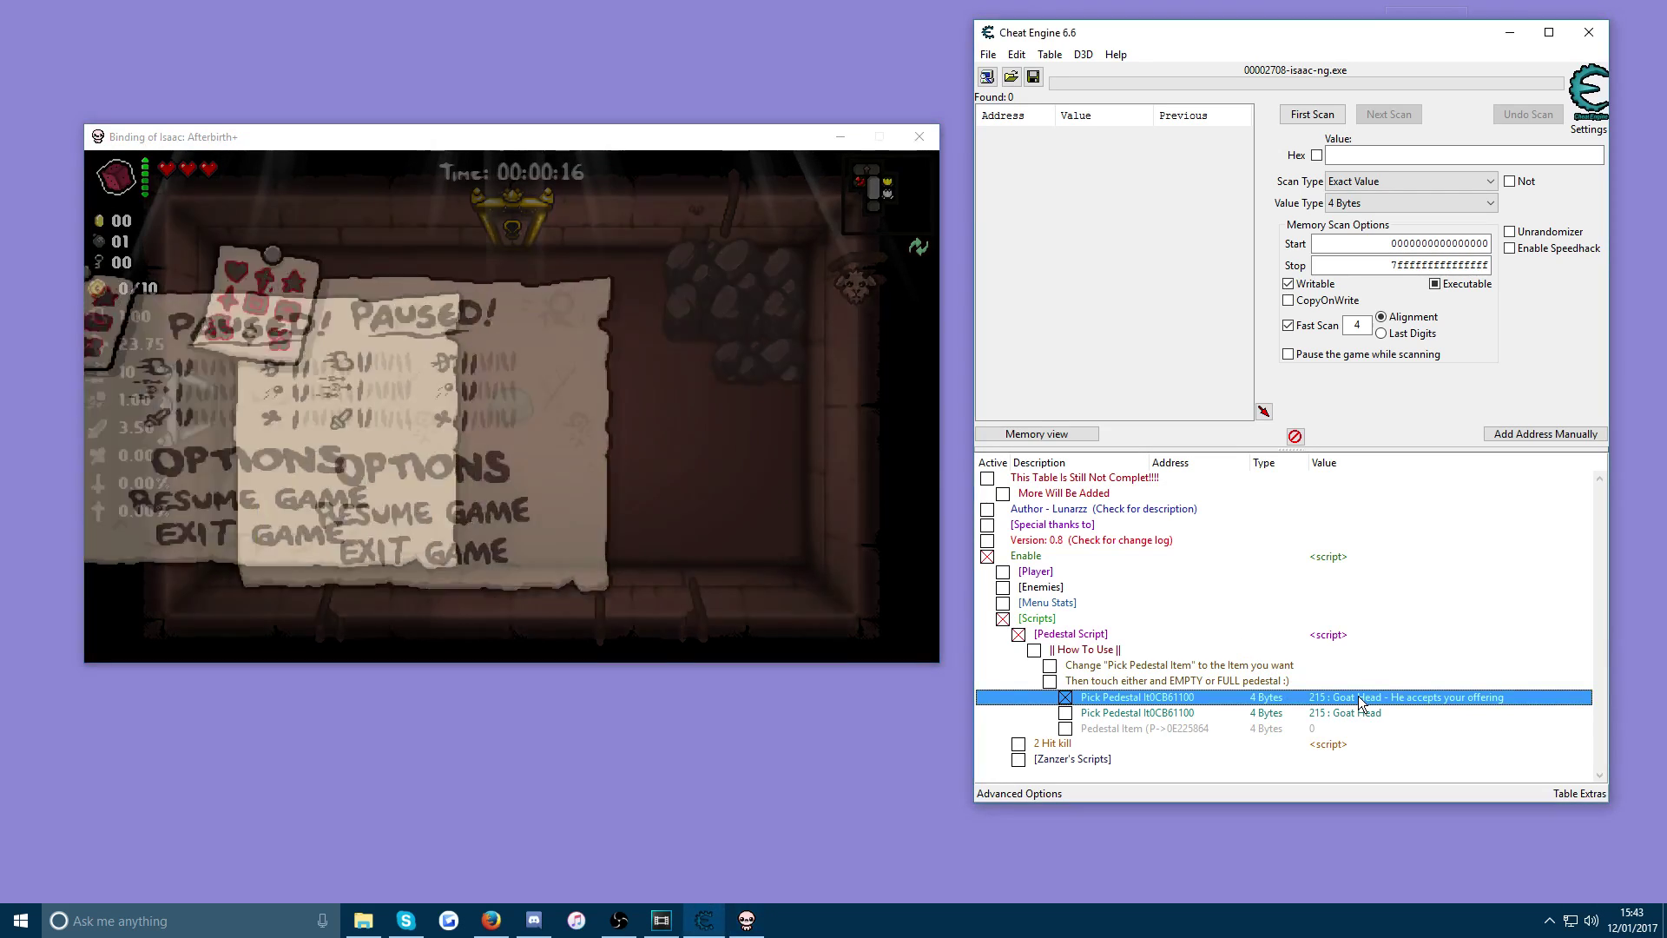
{"action": "double_click", "coordinate": [1359, 702]}
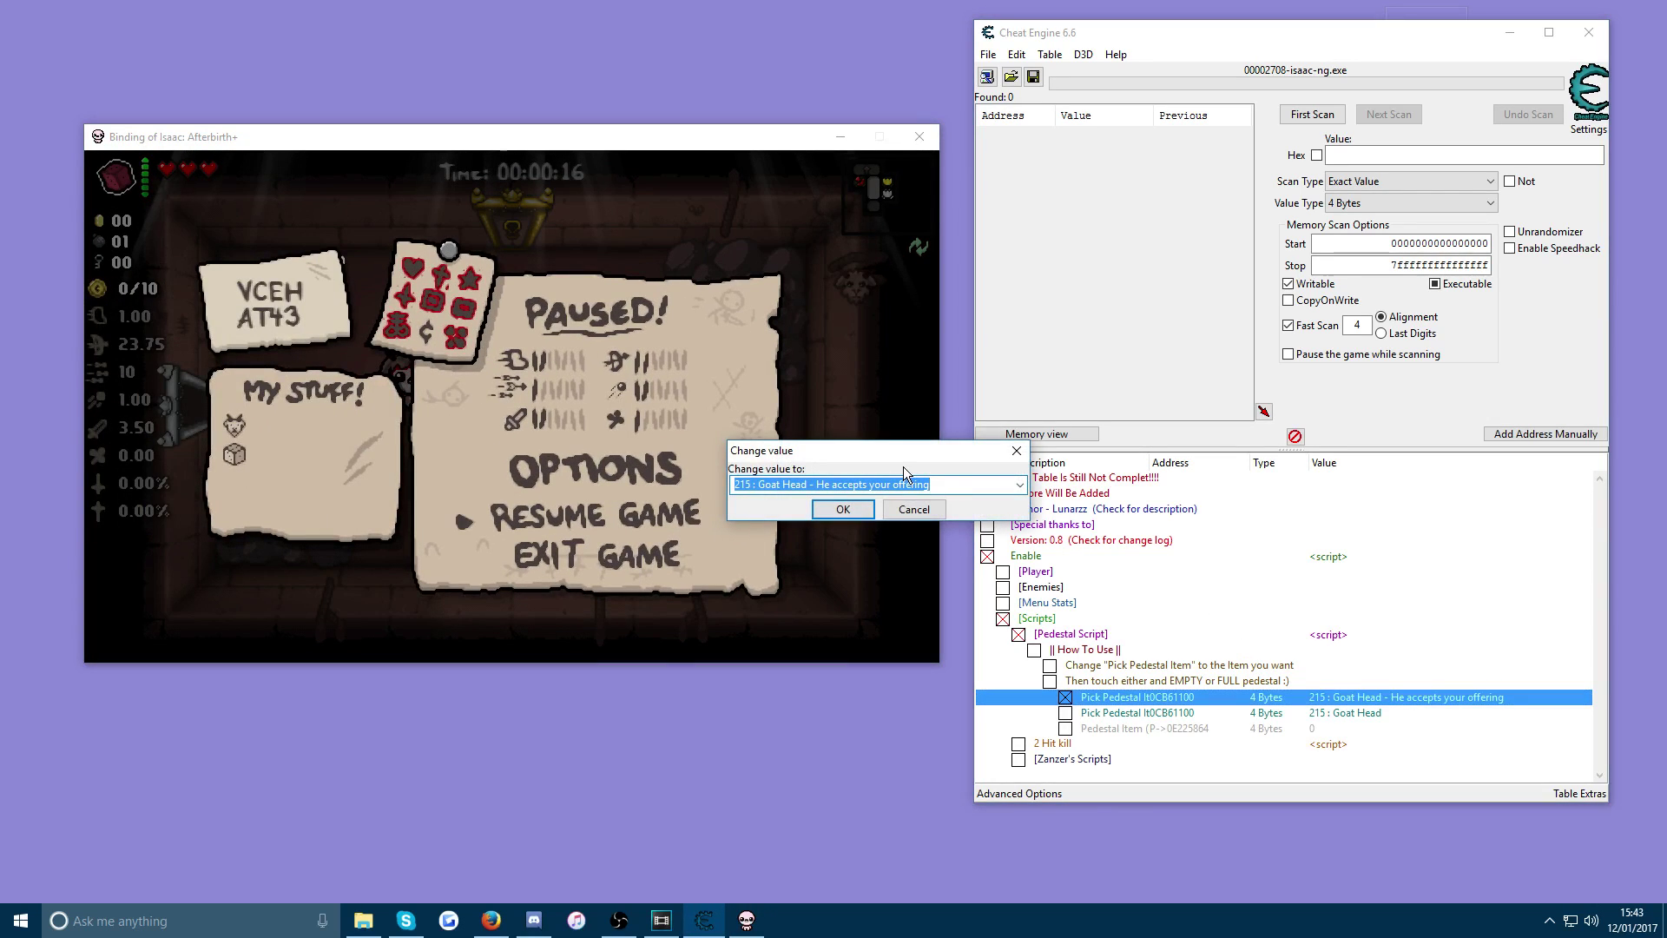
{"action": "left_click", "coordinate": [1019, 484]}
{"action": "scroll", "coordinate": [981, 556], "scroll_direction": "down", "scroll_amount": 4}
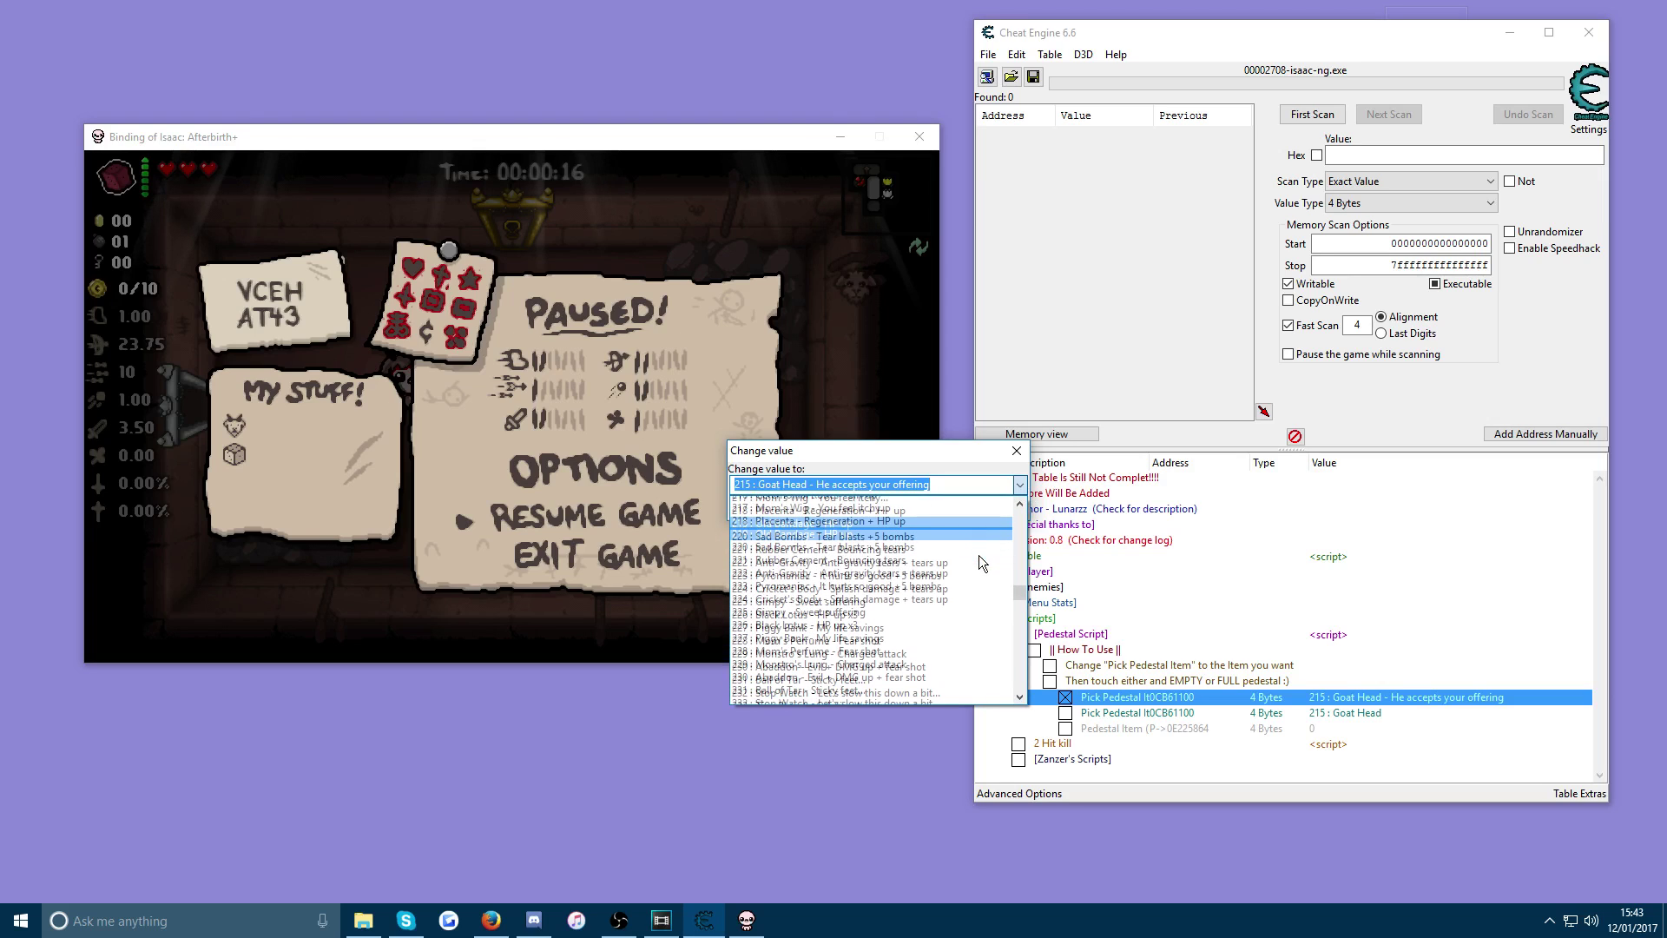
{"action": "scroll", "coordinate": [910, 597], "scroll_direction": "down", "scroll_amount": 3}
{"action": "left_click", "coordinate": [863, 632]}
{"action": "left_click", "coordinate": [841, 513]}
Return to the game, resume the run and touch the empty pedestal to collect BFFS!
{"action": "left_click", "coordinate": [832, 340]}
{"action": "key", "text": "Escape"}
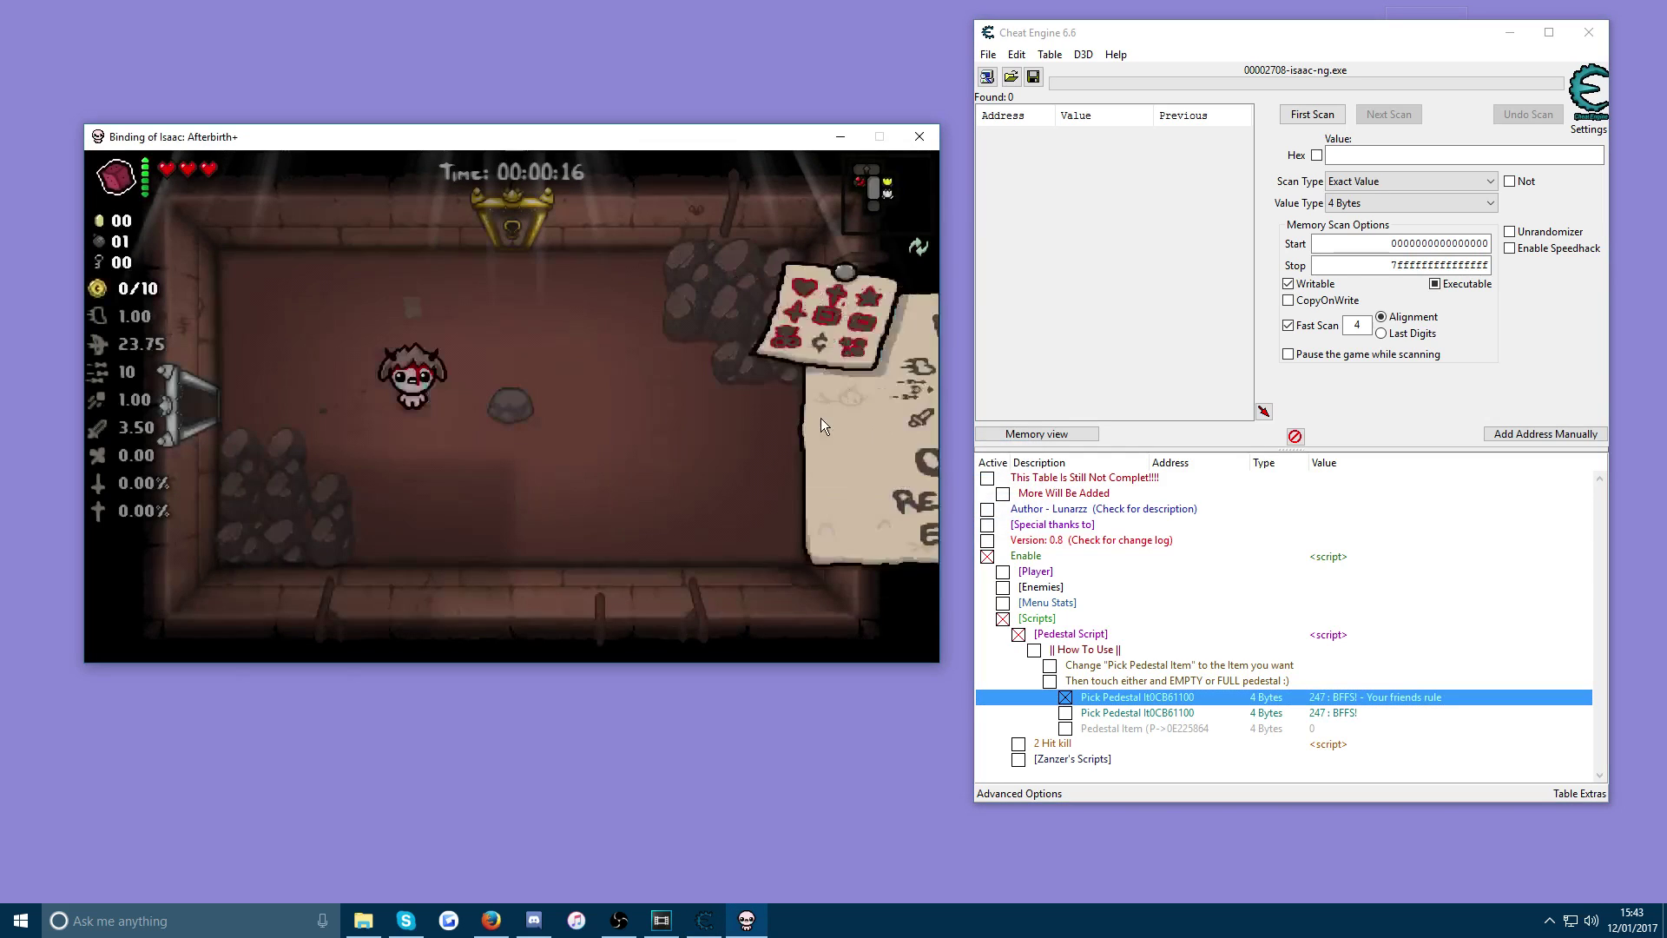
{"action": "key", "text": "a"}
{"action": "key", "text": "d"}
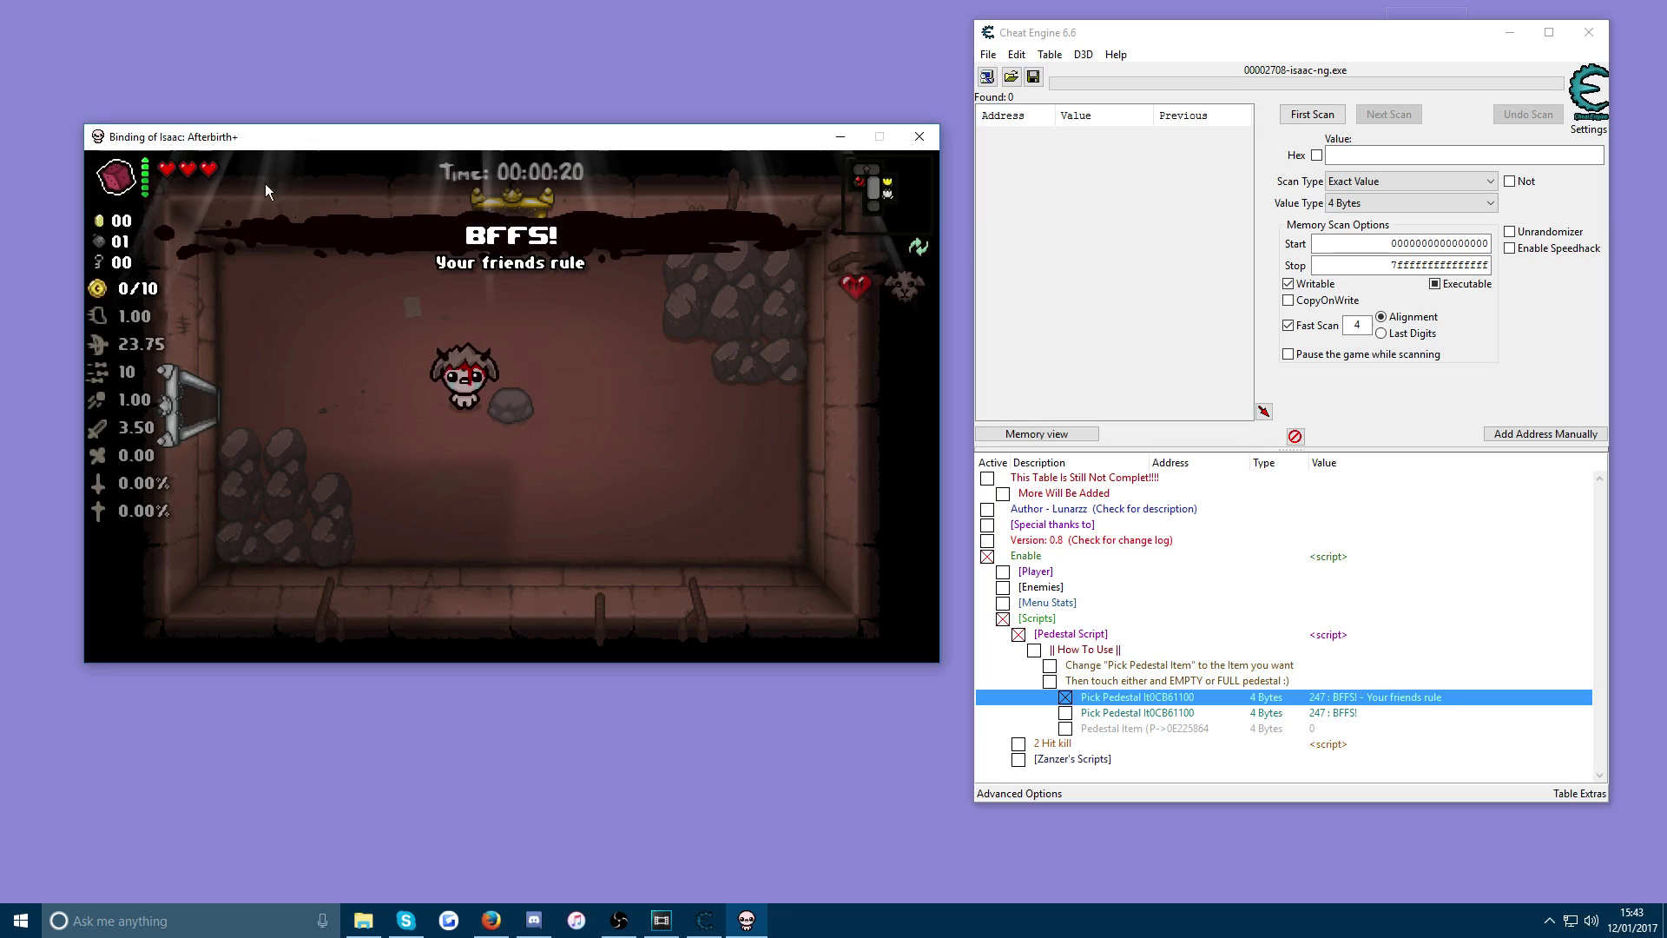
{"action": "key", "text": "a"}
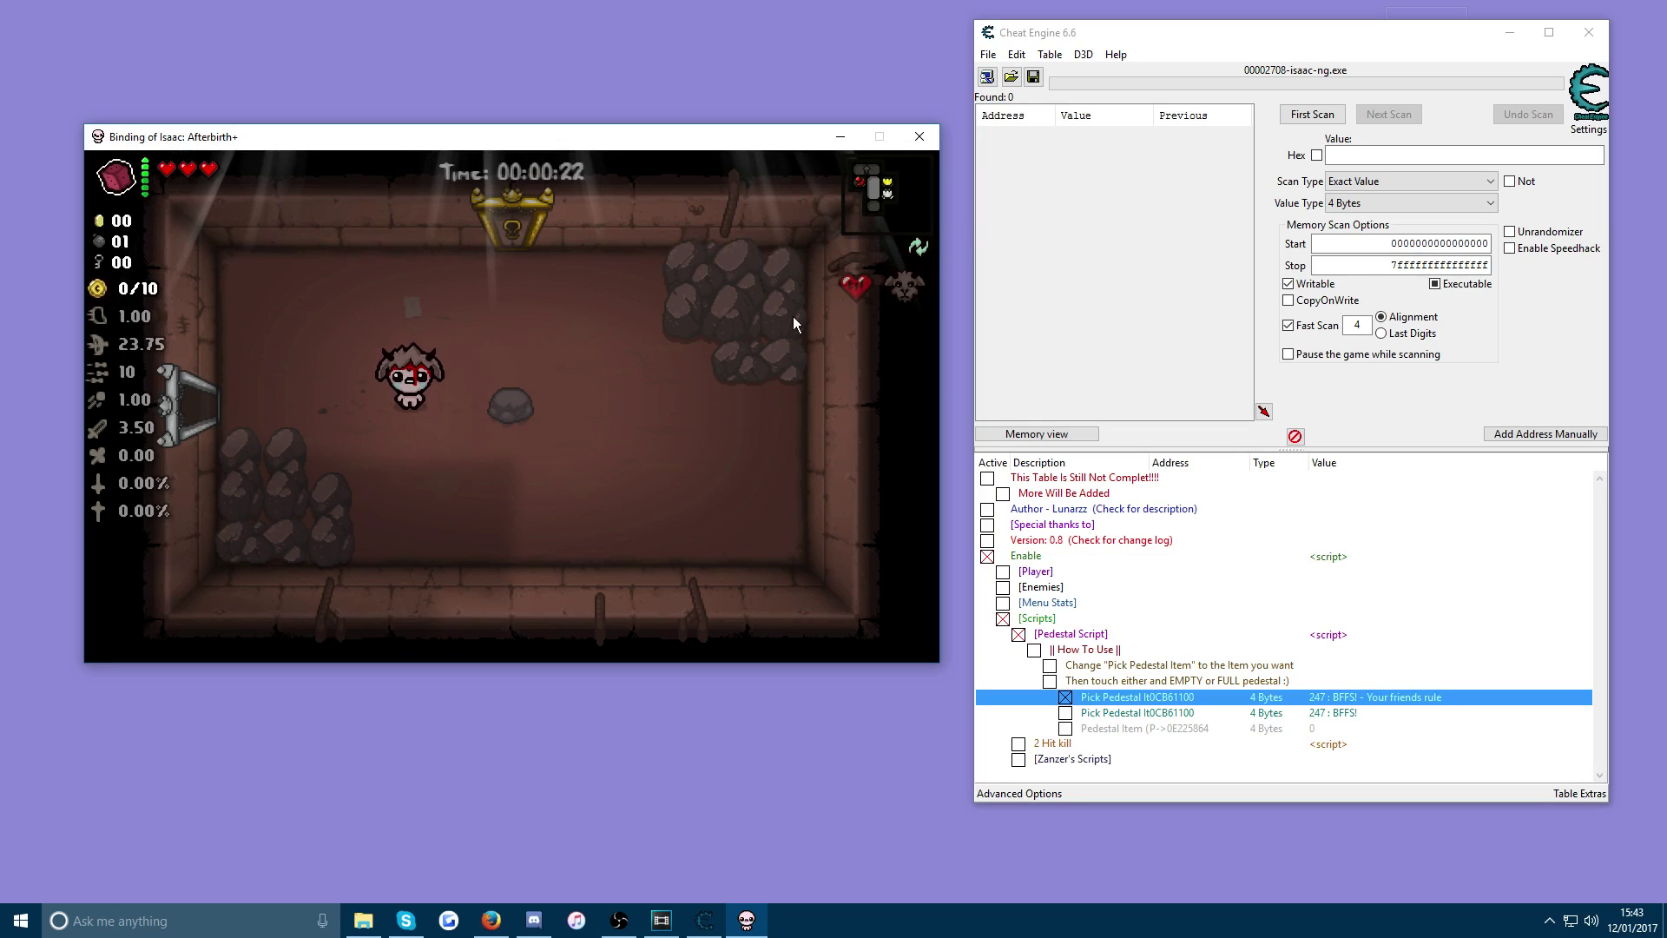
In Cheat Engine, change the first Pick Pedestal Item entry to "267 : Robo-Baby 2.0 - We worked out all the kinks".
{"action": "double_click", "coordinate": [1361, 701]}
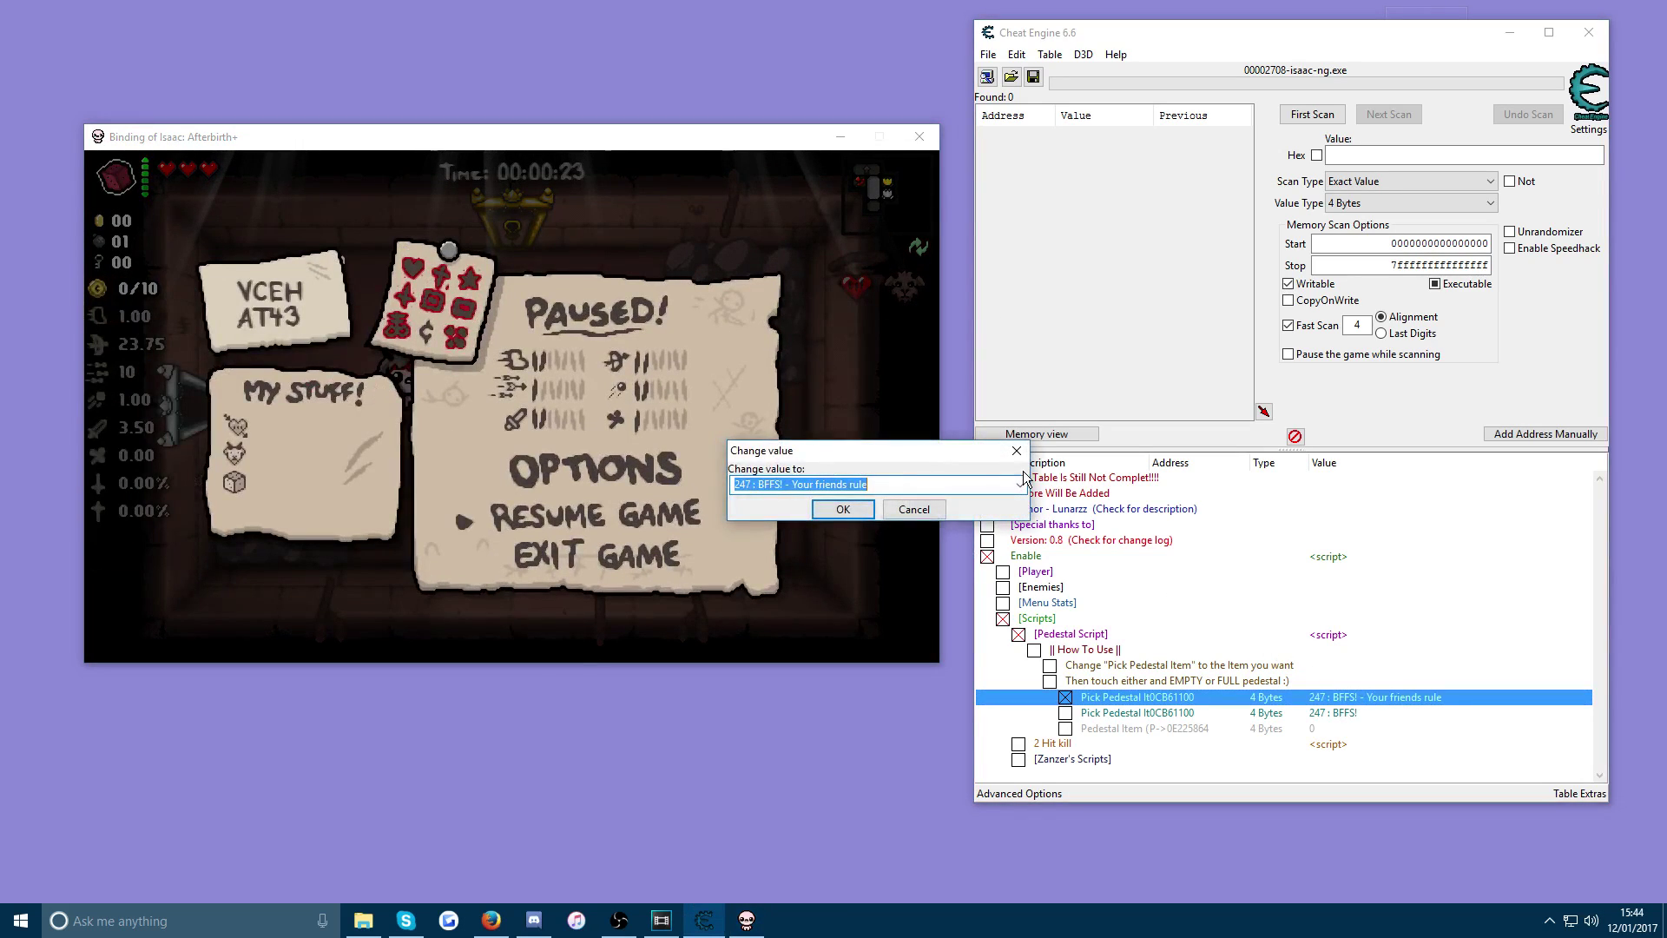
{"action": "left_click", "coordinate": [1020, 485]}
{"action": "scroll", "coordinate": [931, 598], "scroll_direction": "down", "scroll_amount": 3}
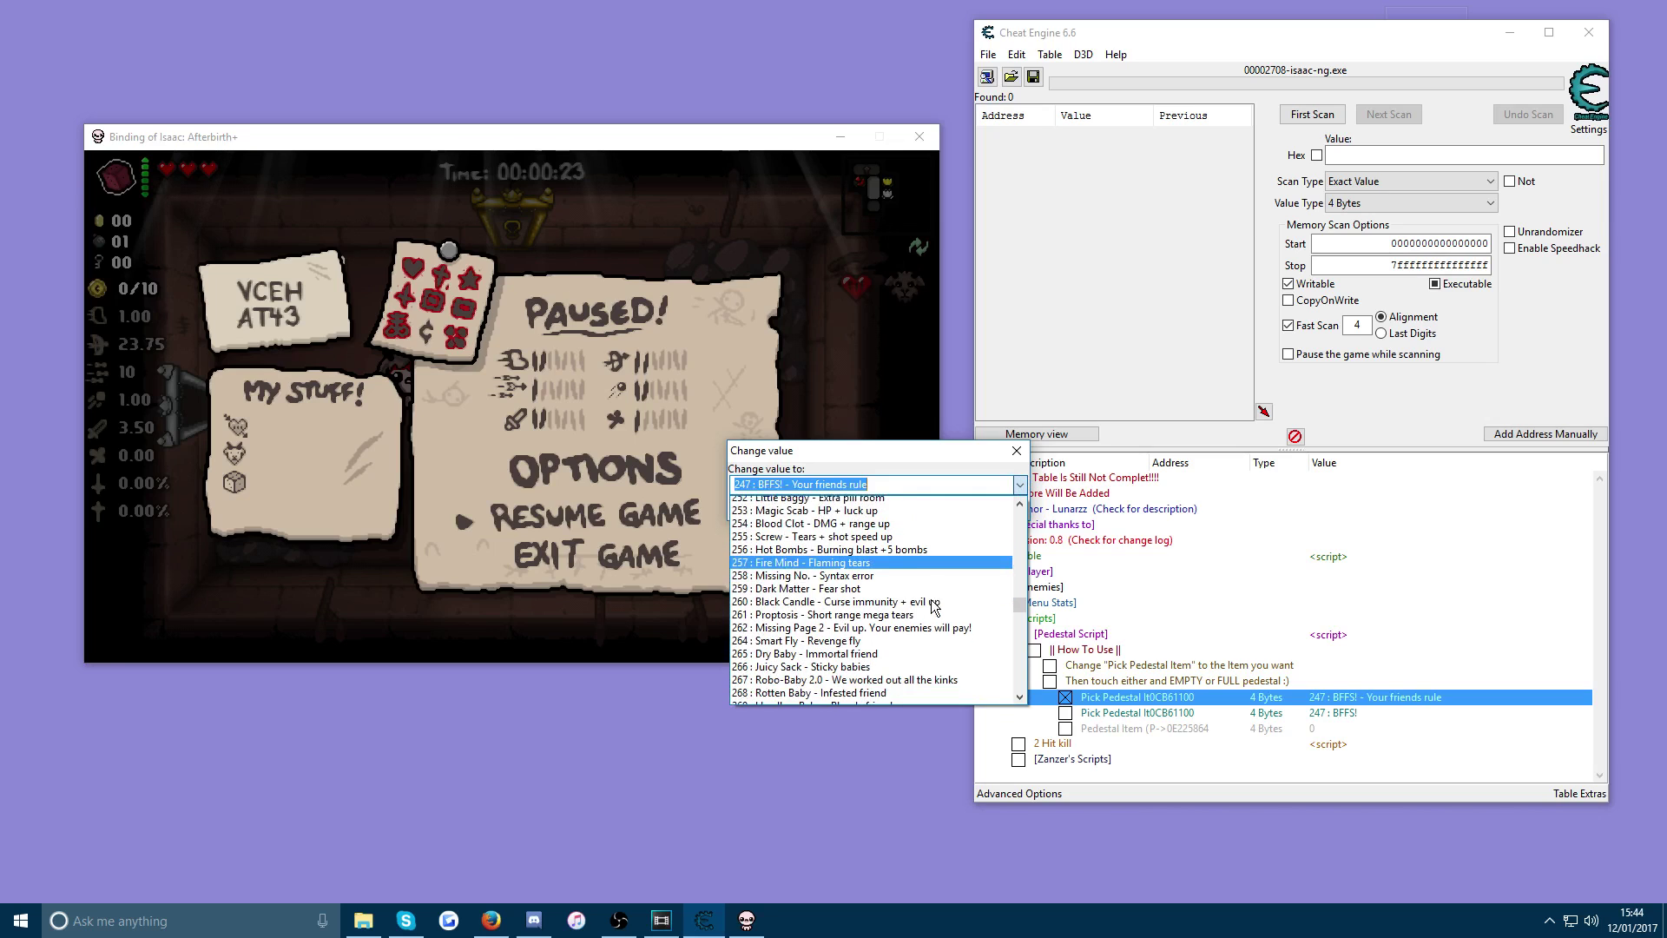
{"action": "left_click", "coordinate": [875, 640]}
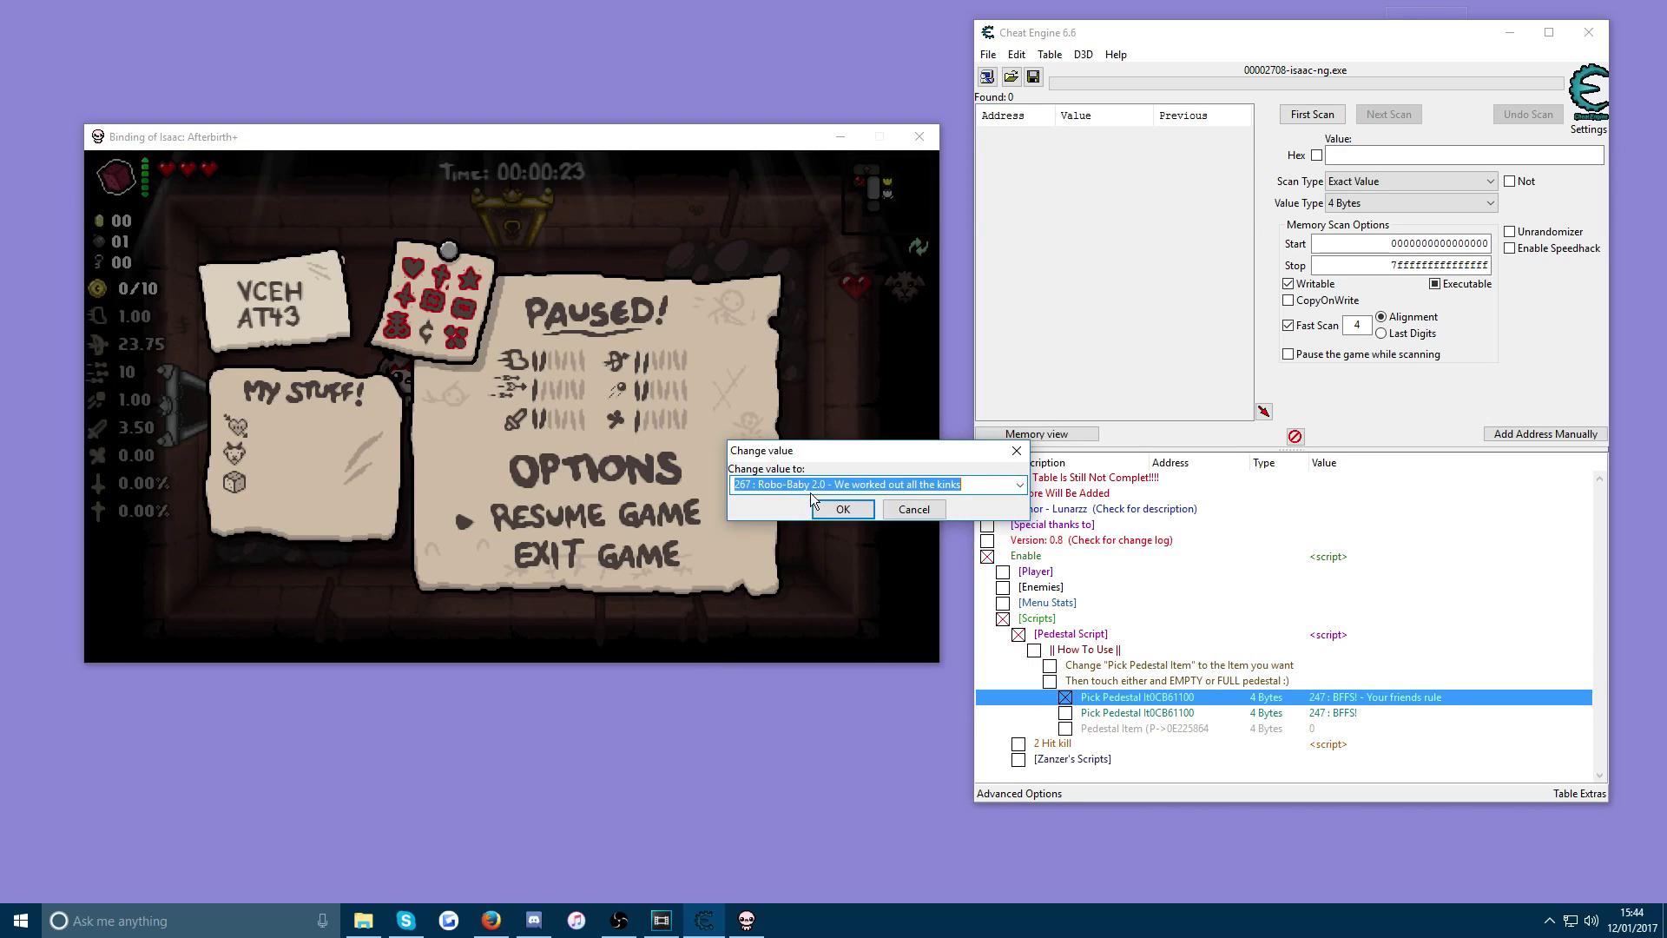
{"action": "left_click", "coordinate": [830, 509]}
Back in the game, touch the empty pedestal repeatedly to collect several Robo-Baby 2.0 familiars, and walk Isaac away from it.
{"action": "key", "text": "a"}
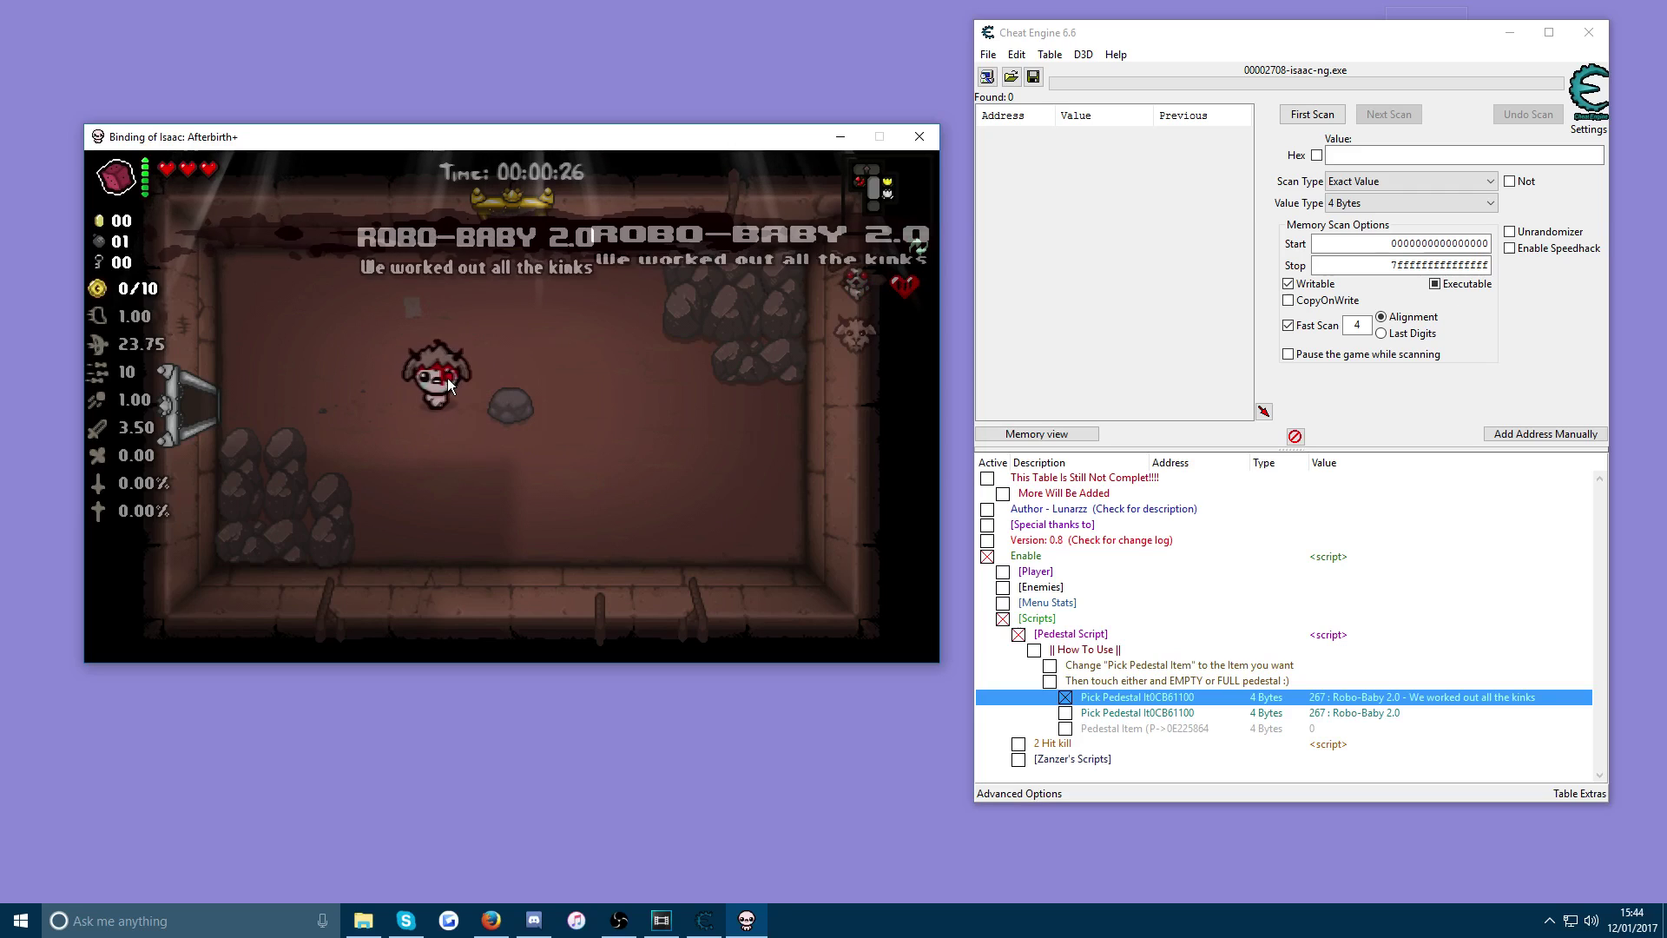
{"action": "key", "text": "d"}
{"action": "key", "text": "a"}
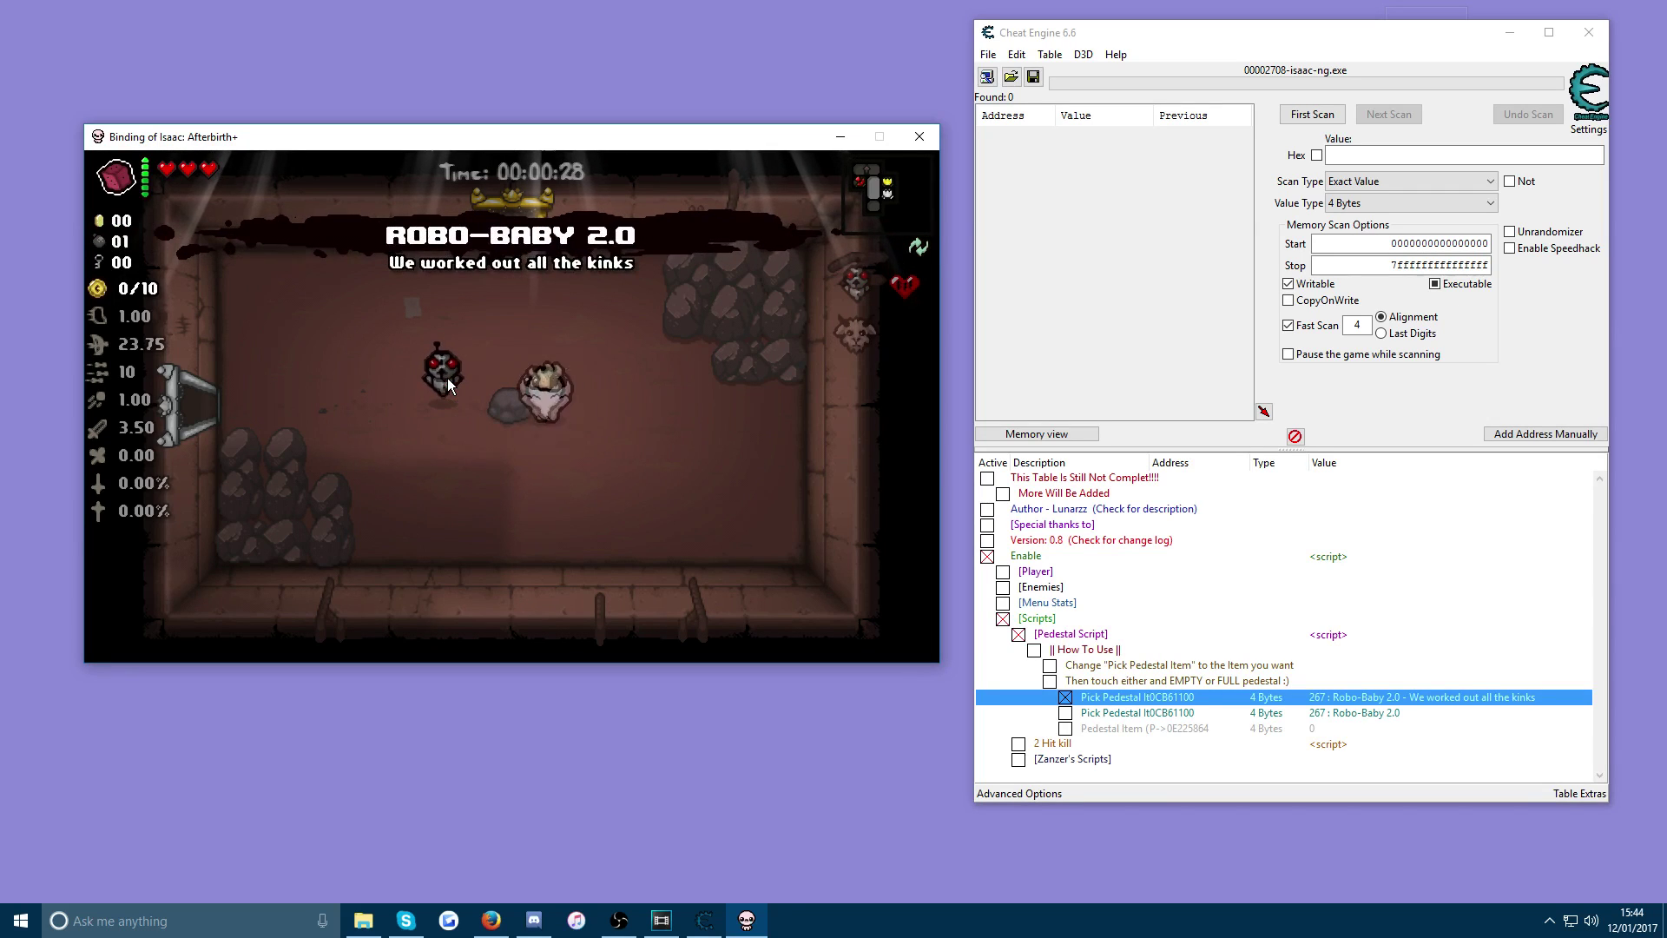
{"action": "key", "text": "s"}
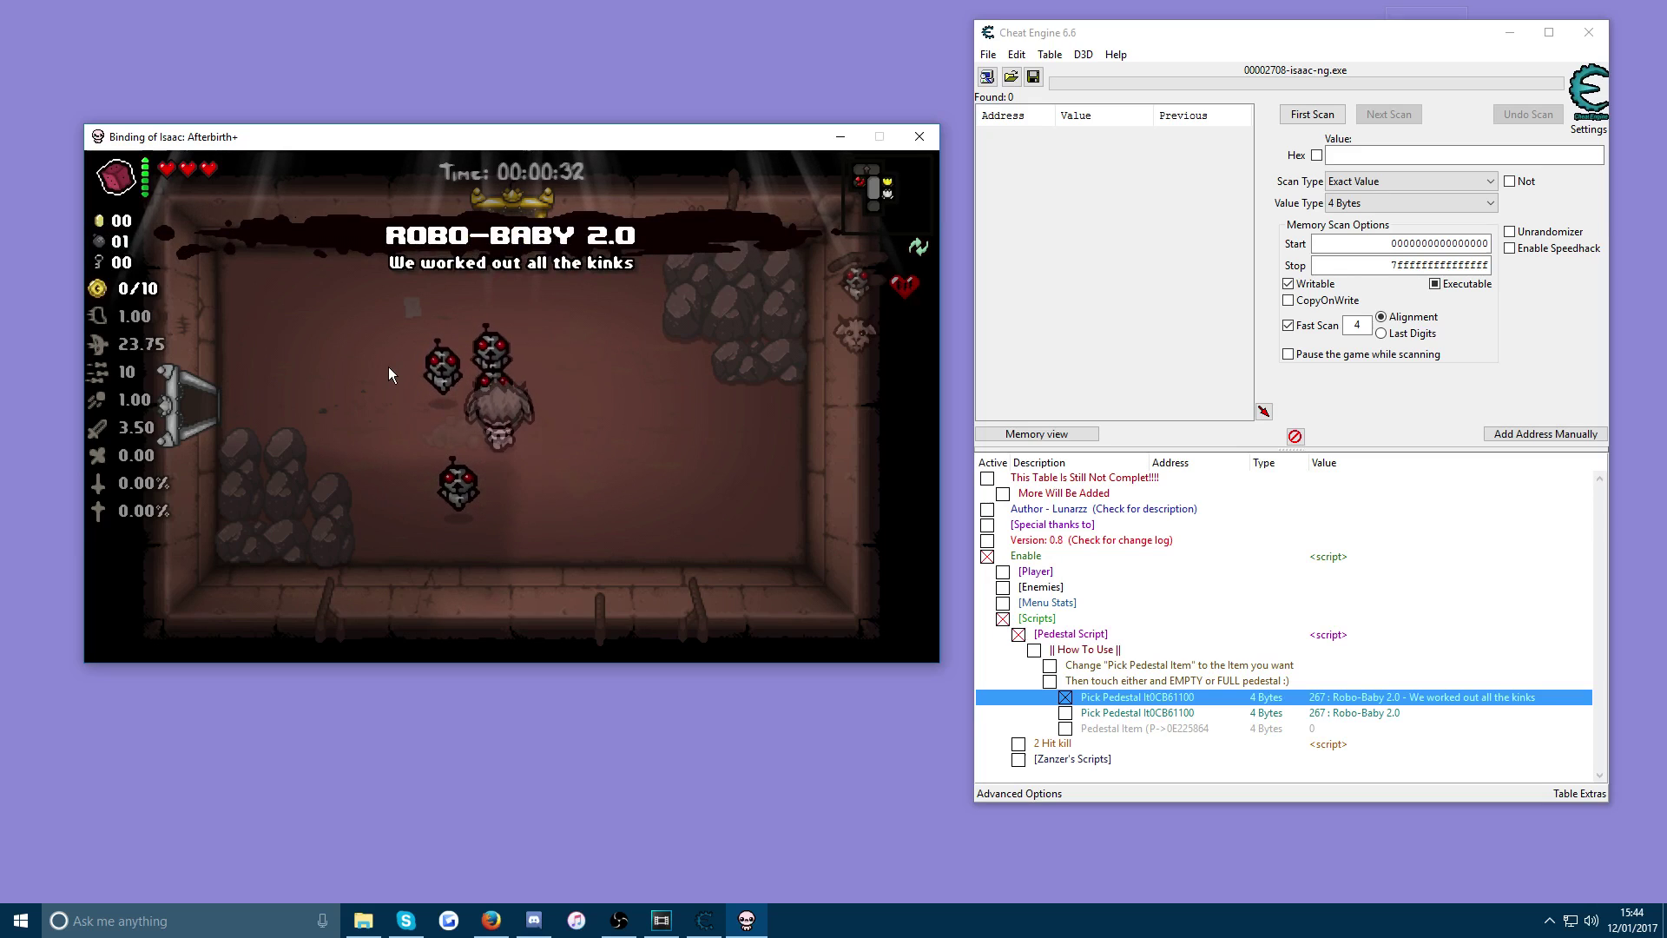
{"action": "key", "text": "d"}
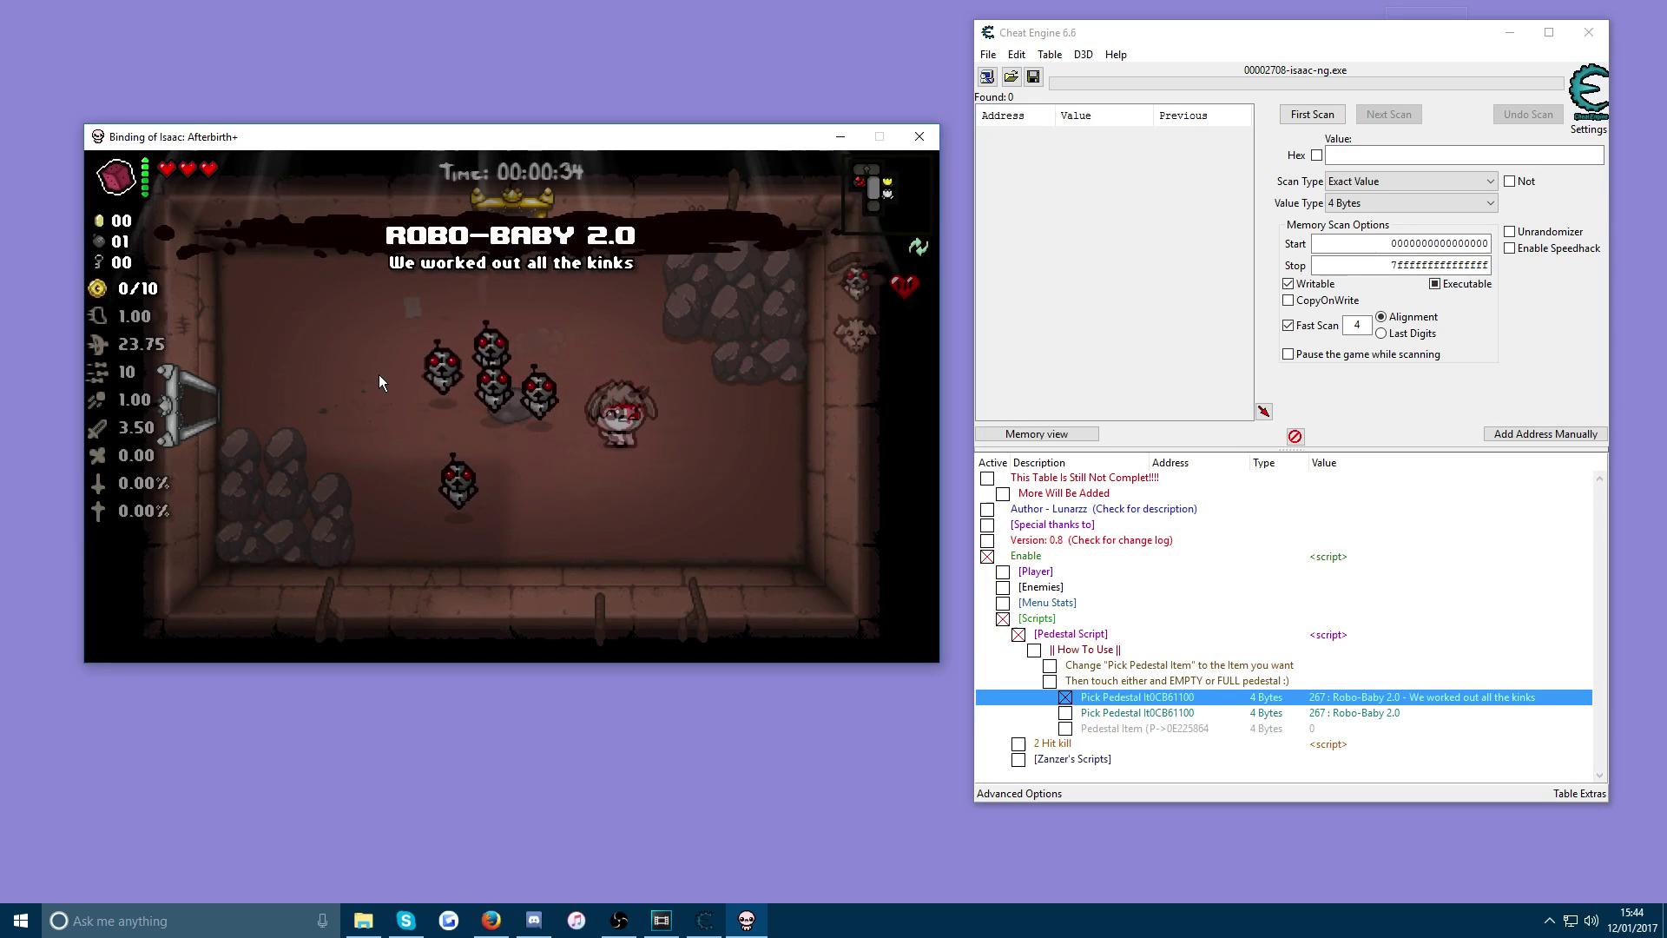
{"action": "key", "text": "d"}
{"action": "key", "text": "s"}
{"action": "key", "text": "a"}
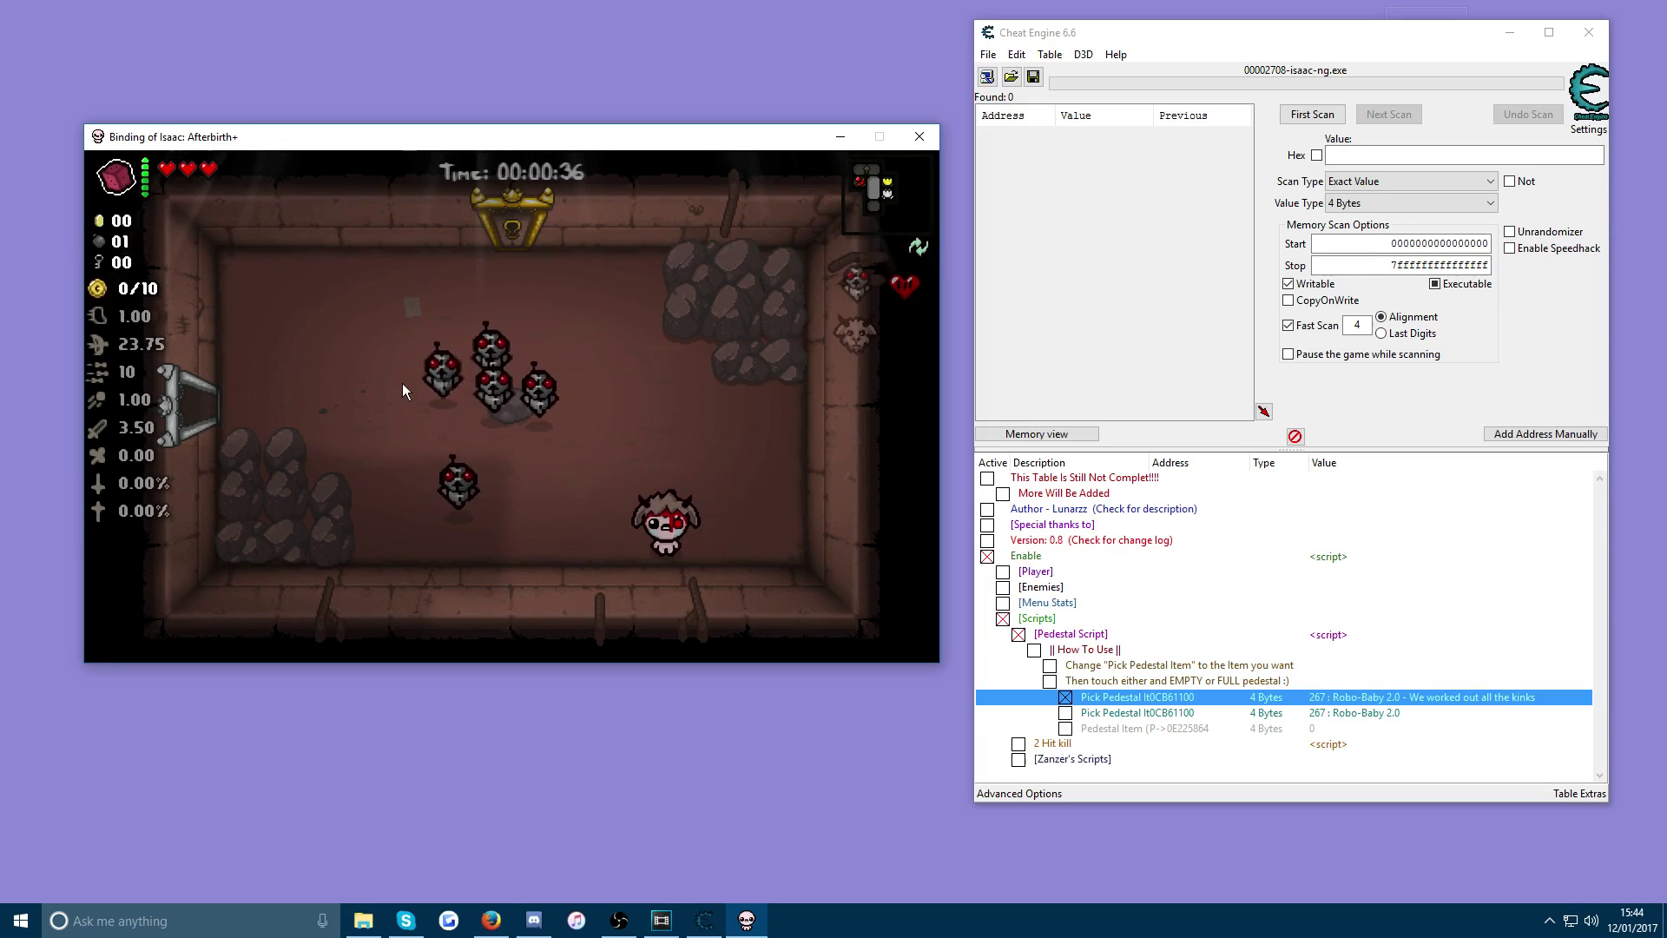